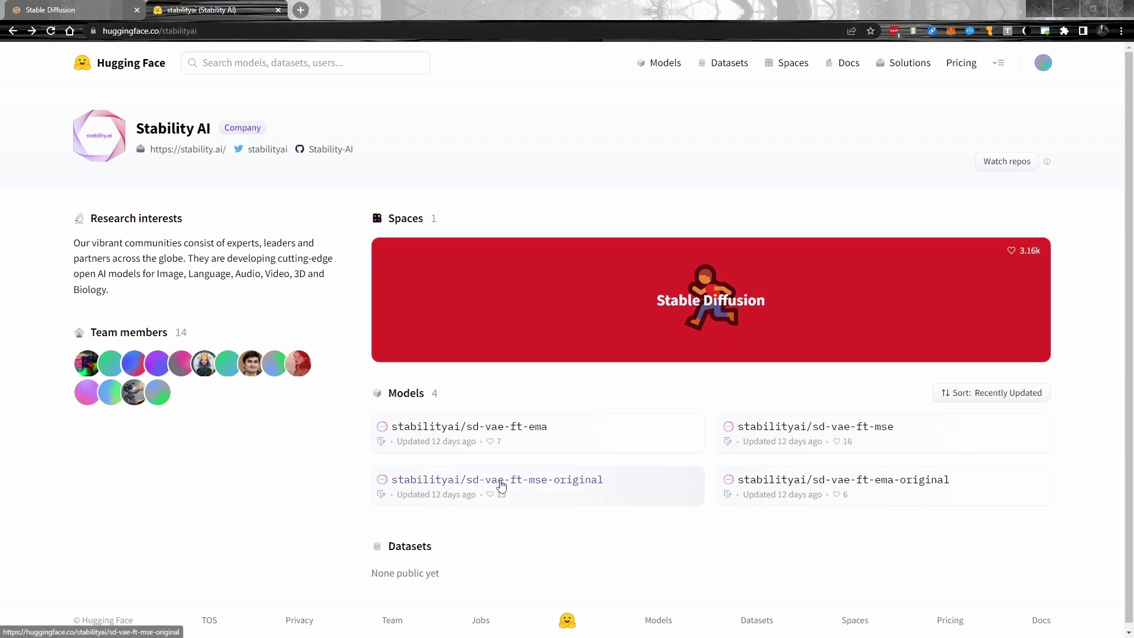
- Open the stabilityai/sd-vae-ft-mse-original model card and read its evaluation tables and Visual comparison grid
click(541, 483)
scroll(594, 320, down, 13)
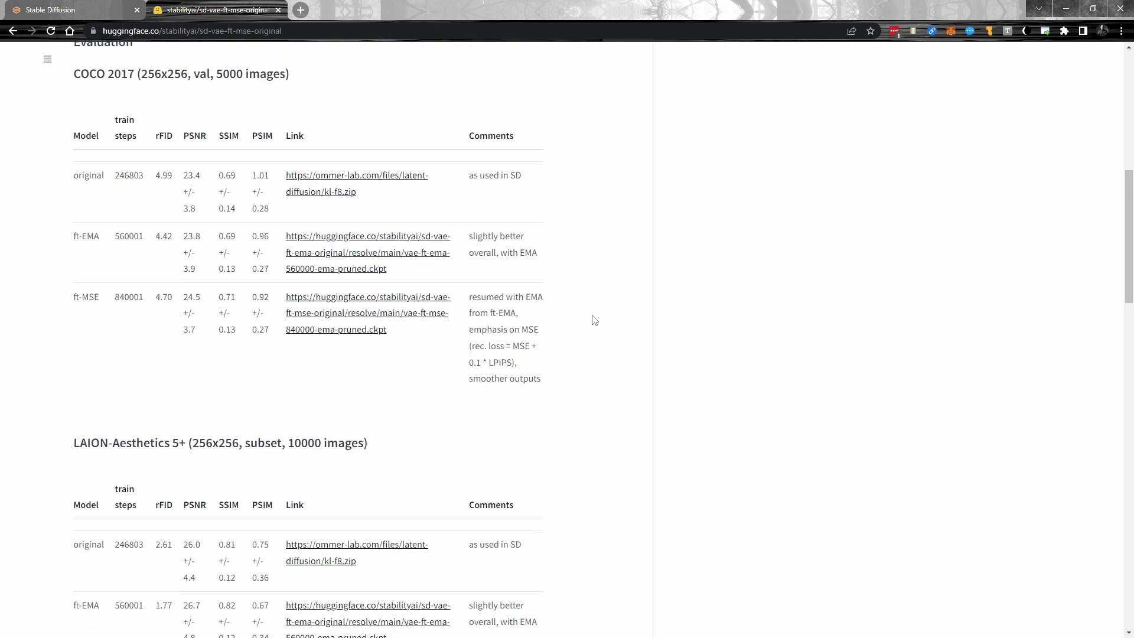
scroll(595, 320, down, 3)
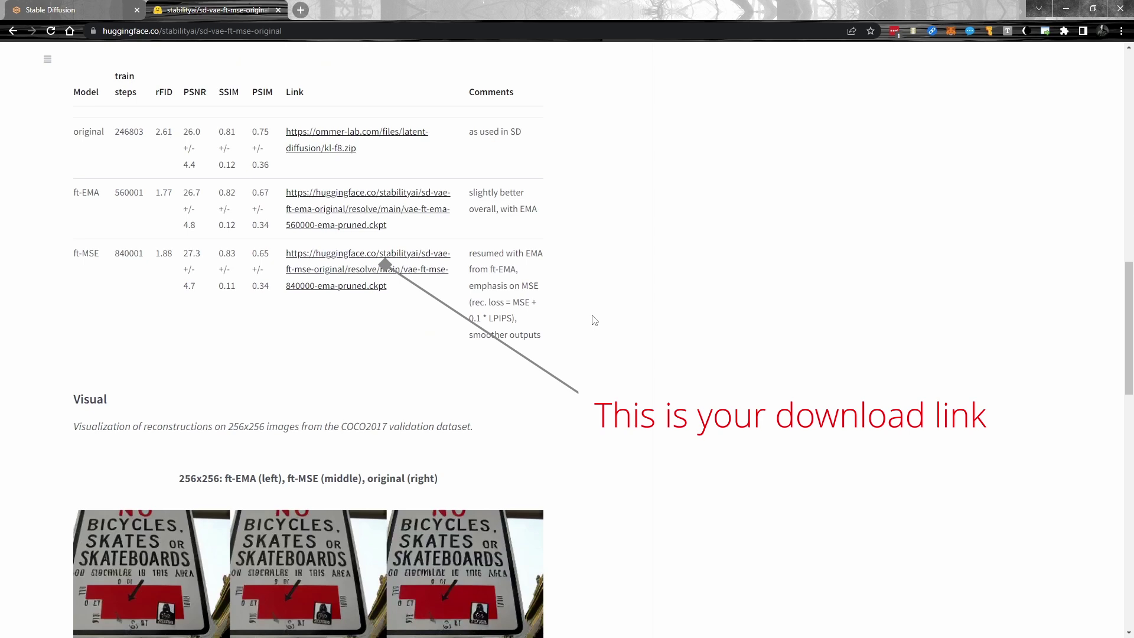
scroll(594, 320, down, 5)
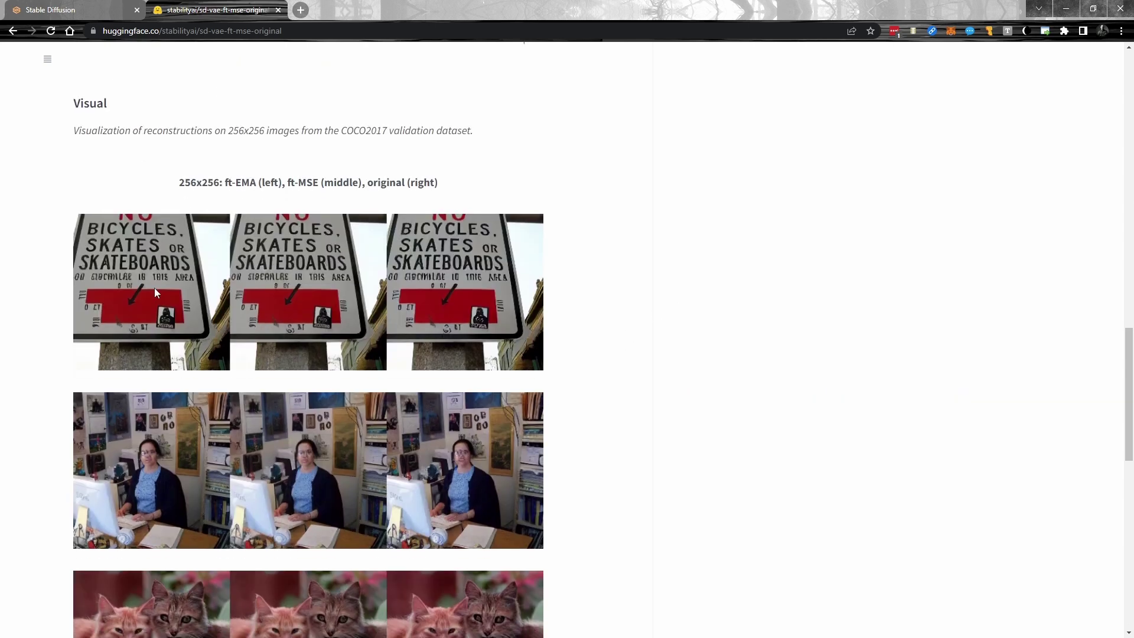
scroll(116, 217, down, 1)
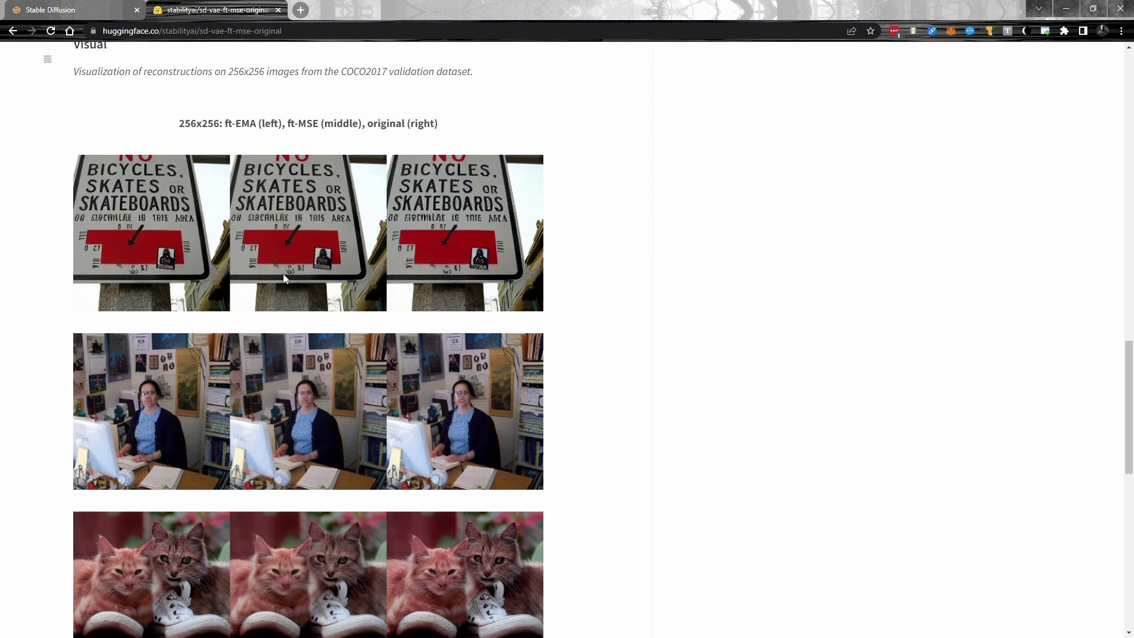
scroll(290, 264, down, 2)
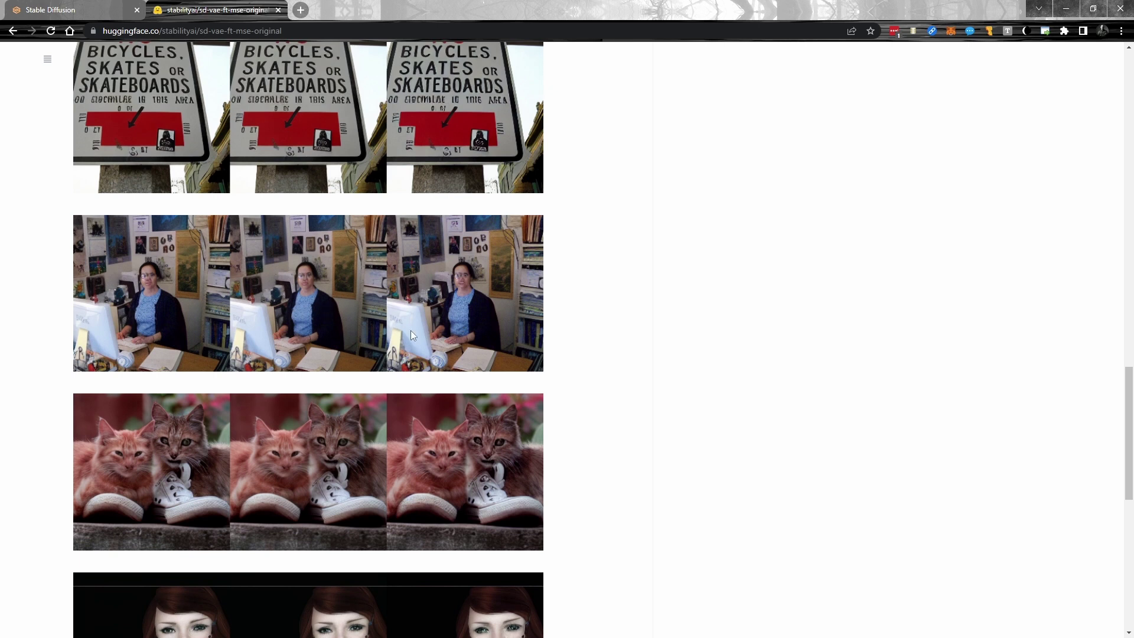
scroll(324, 290, down, 8)
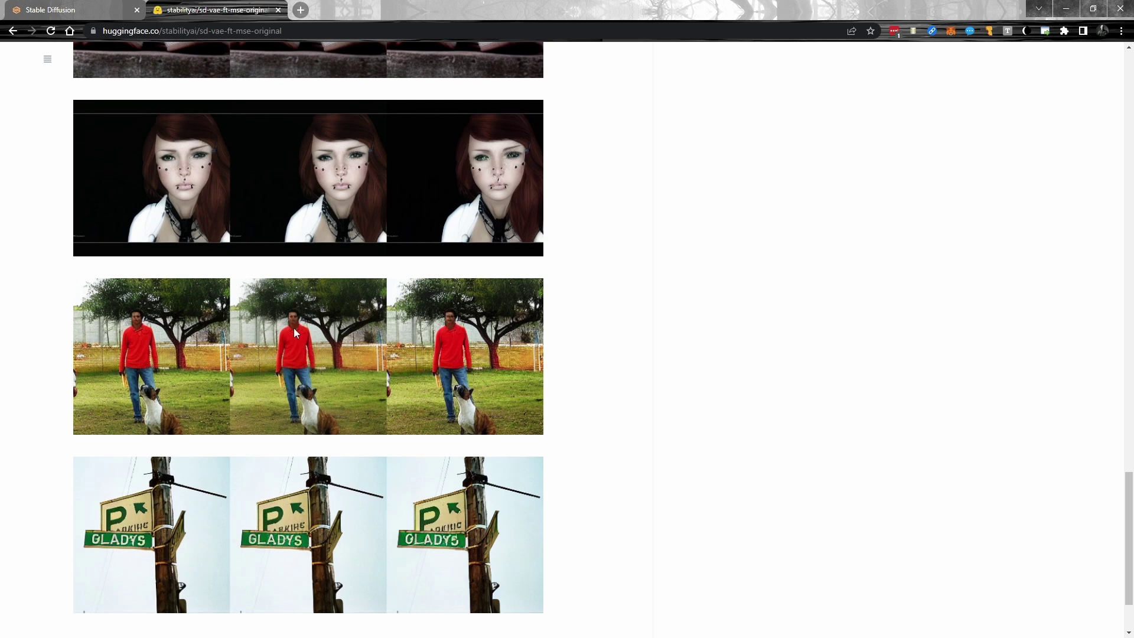
scroll(299, 336, down, 2)
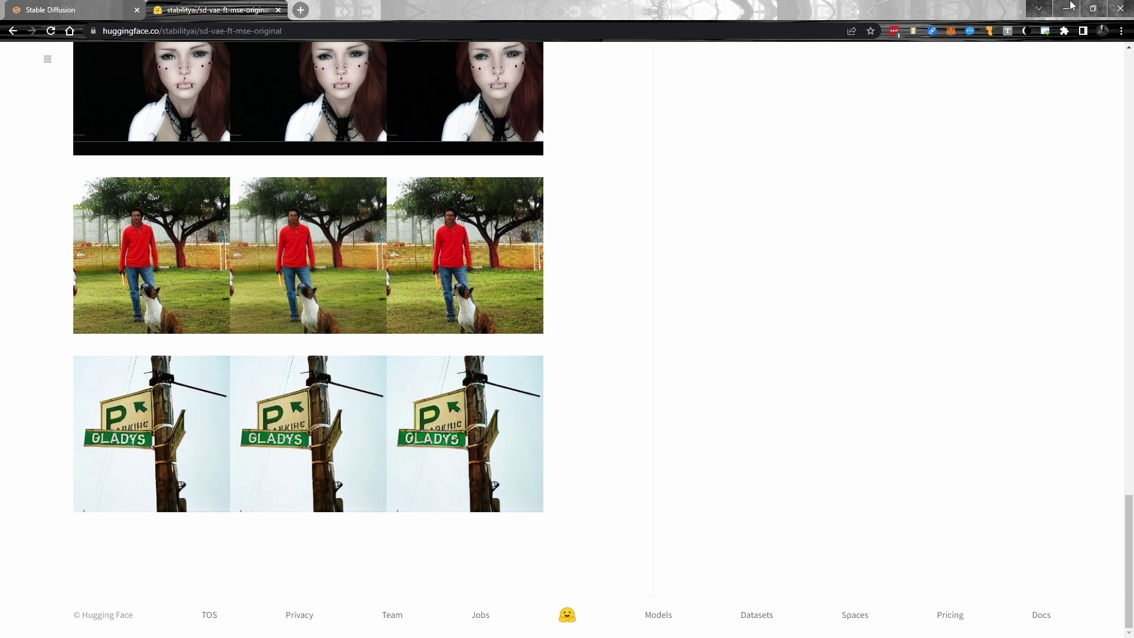
- Switch to Photoshop and compare Layer 0 copy against Layer 0 by toggling their visibility
click(1066, 9)
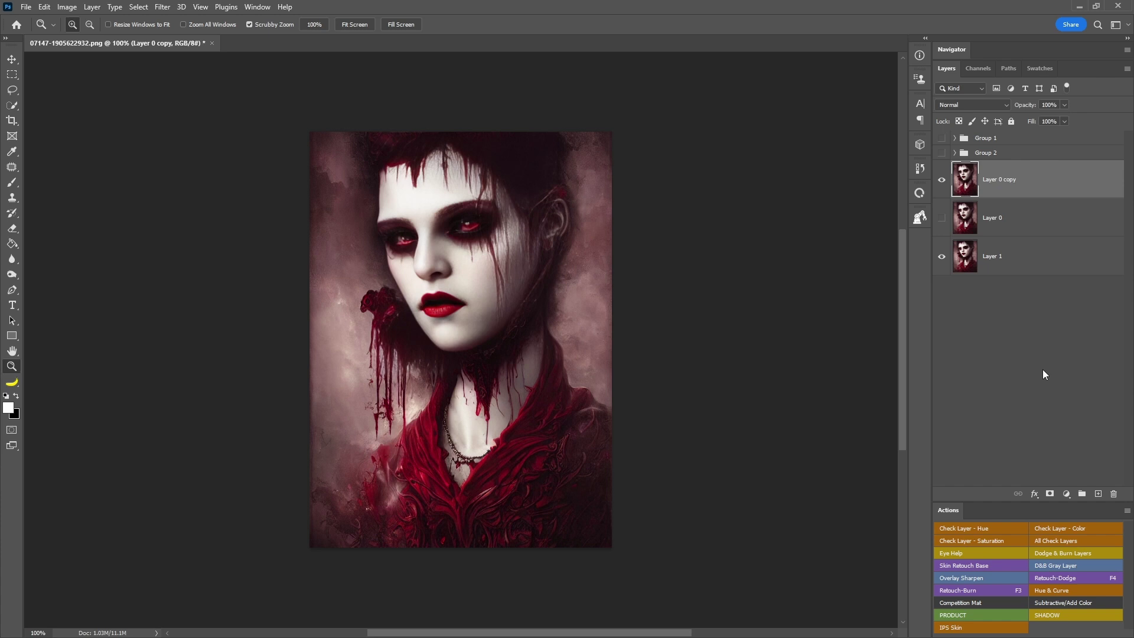
click(942, 180)
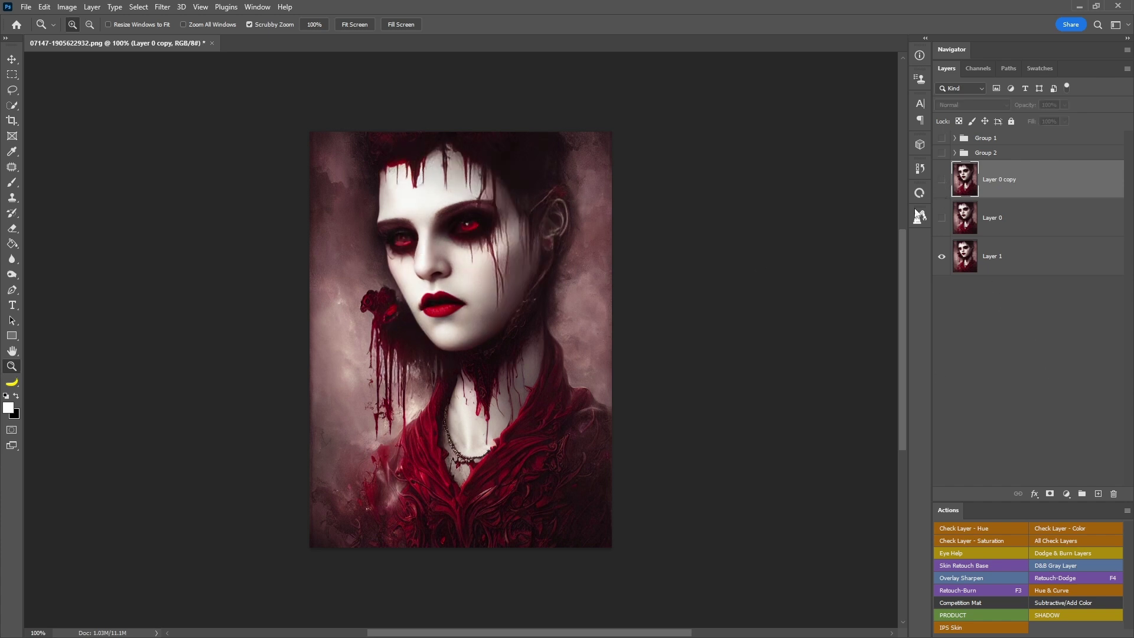
click(941, 182)
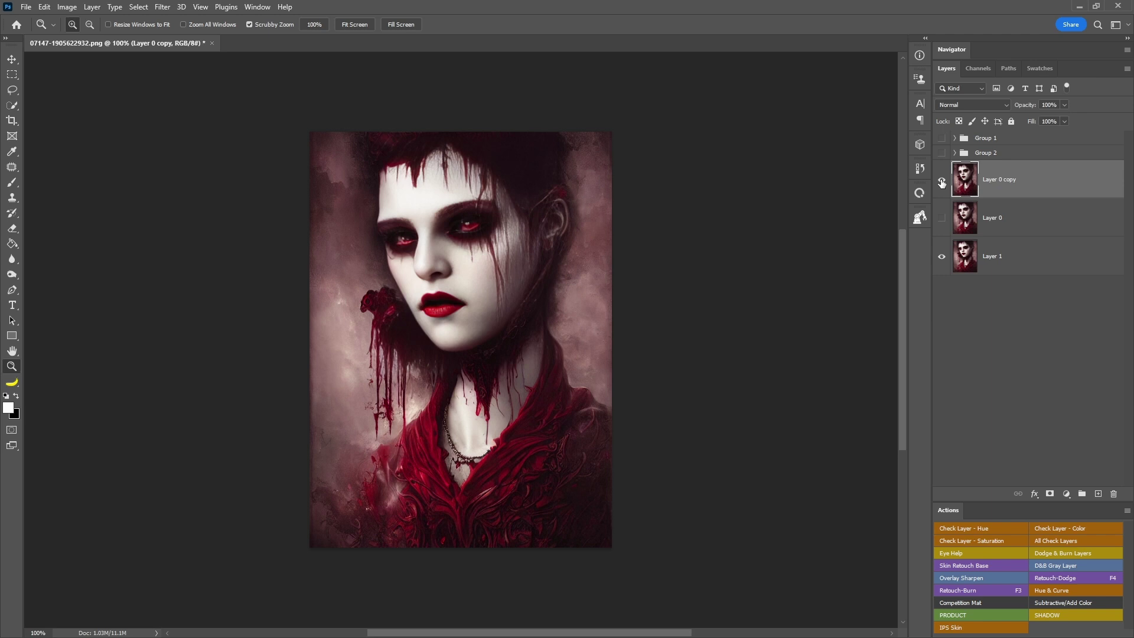
click(942, 182)
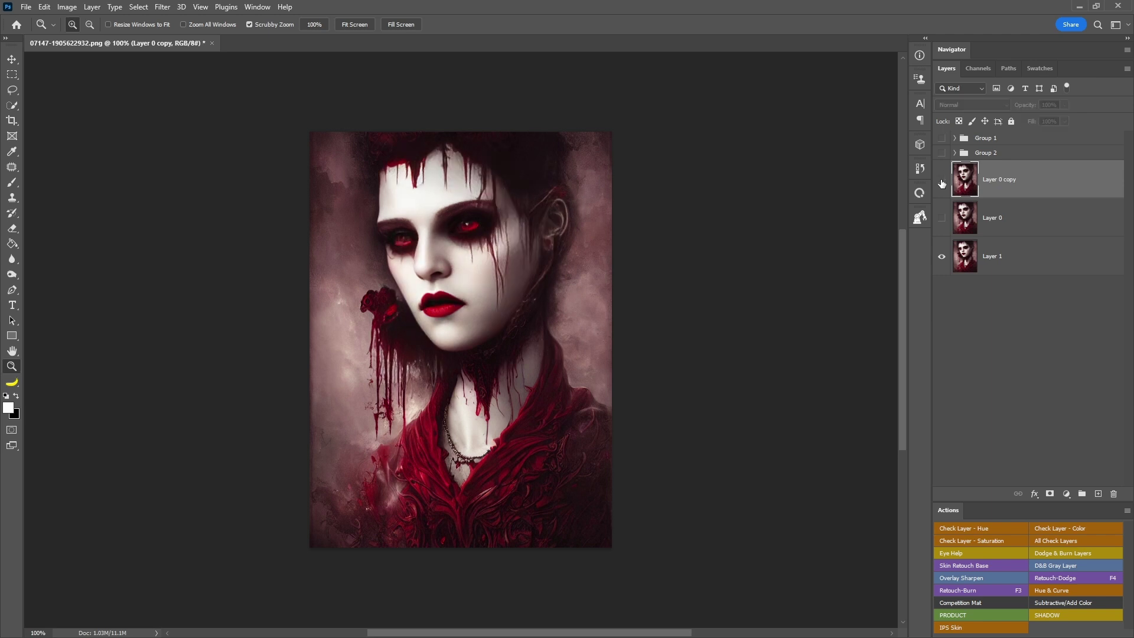
click(942, 182)
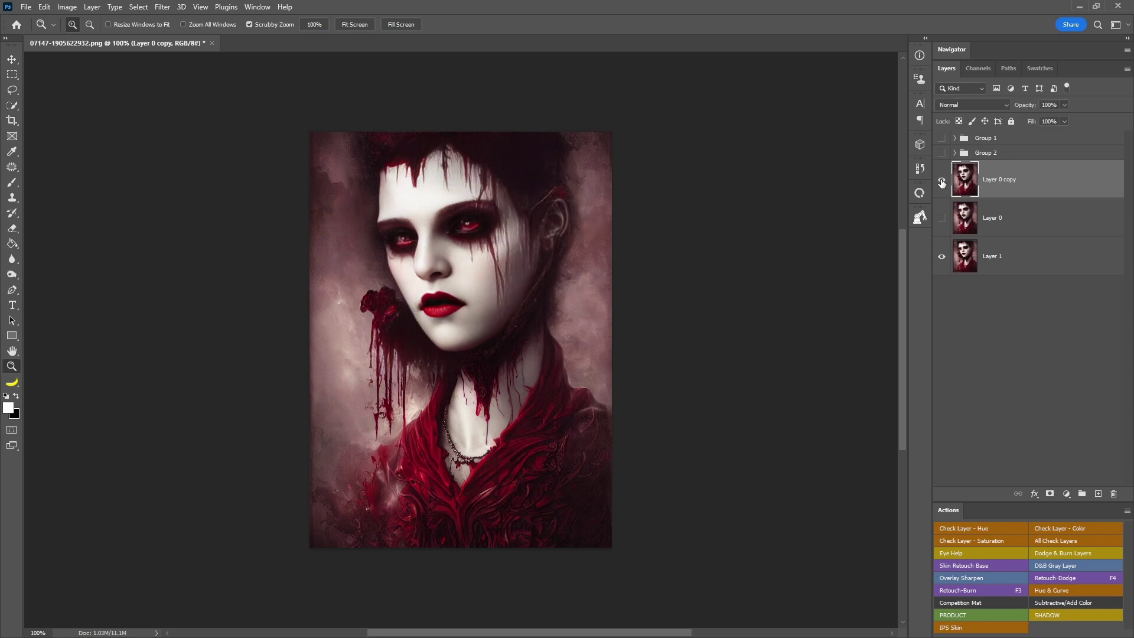
click(942, 218)
click(943, 184)
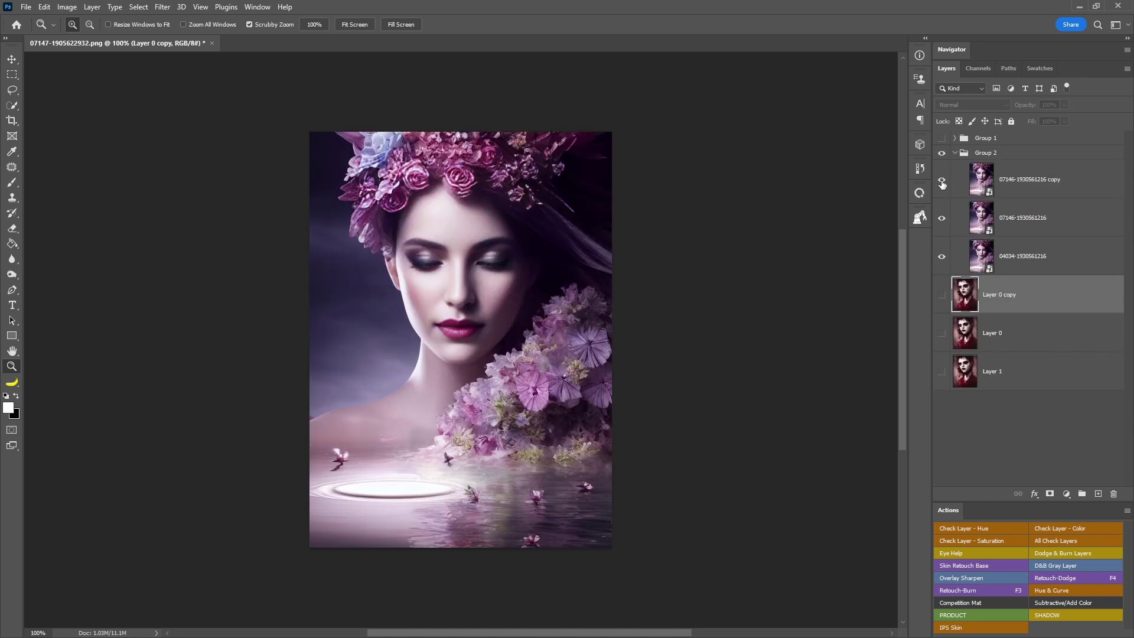
click(943, 219)
click(943, 183)
click(943, 184)
click(943, 183)
click(943, 183)
click(943, 219)
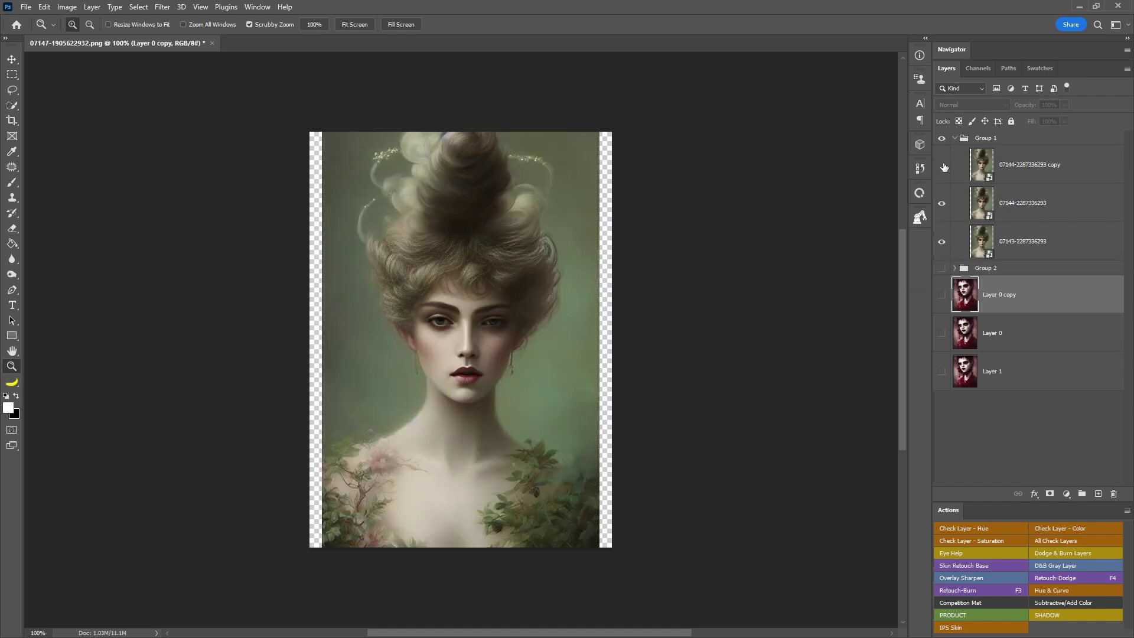
click(943, 203)
click(942, 167)
click(942, 168)
click(942, 168)
click(942, 204)
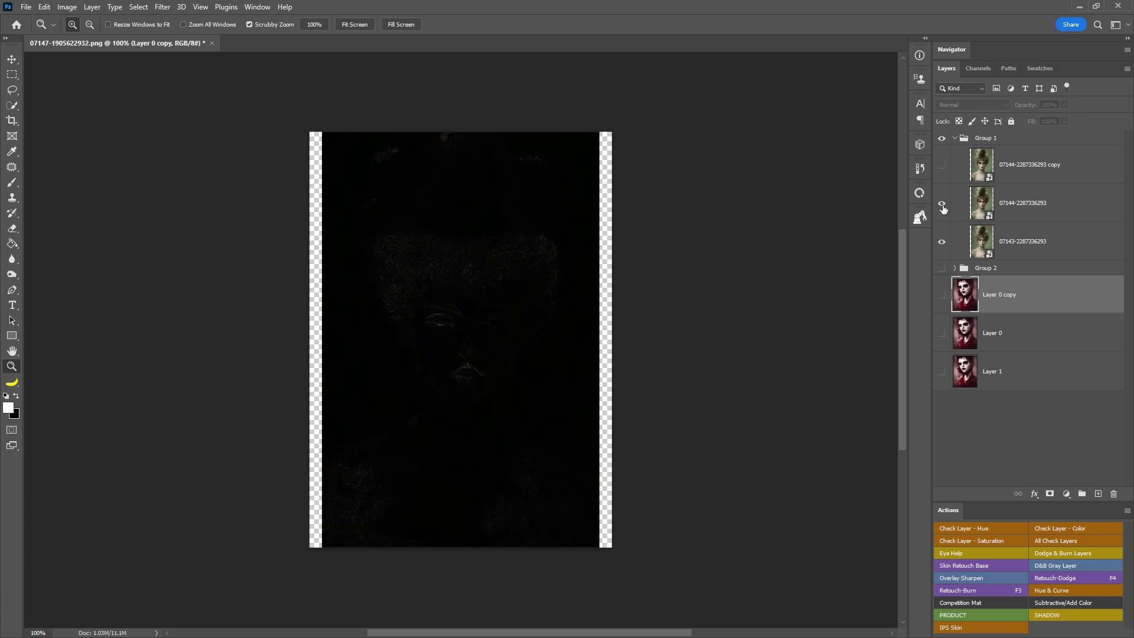
drag(474, 314, 523, 331)
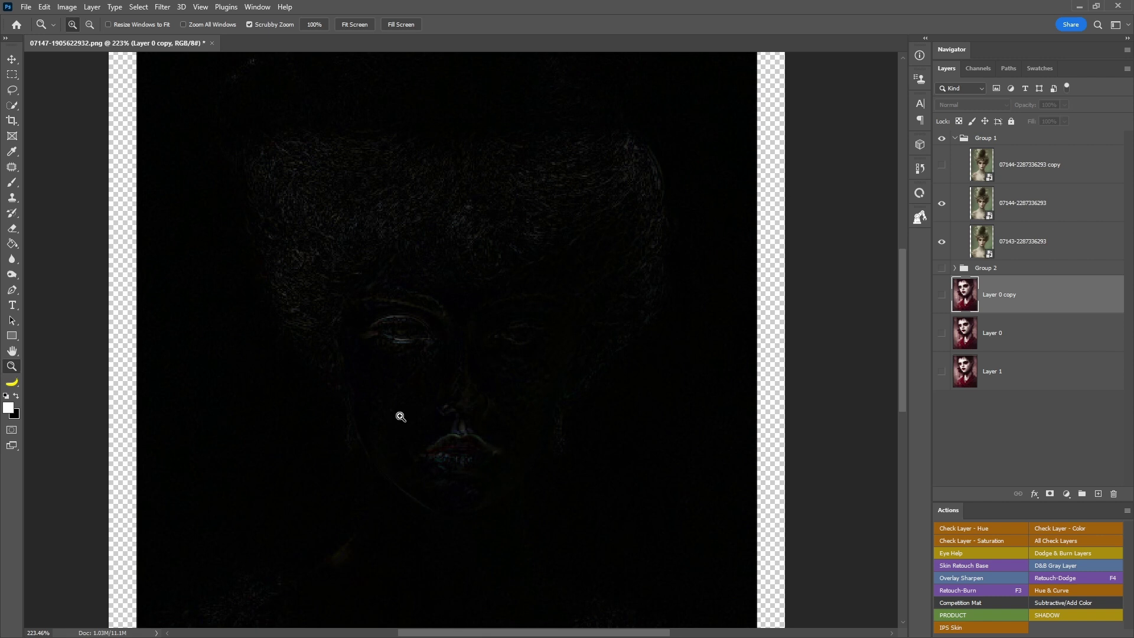
click(943, 203)
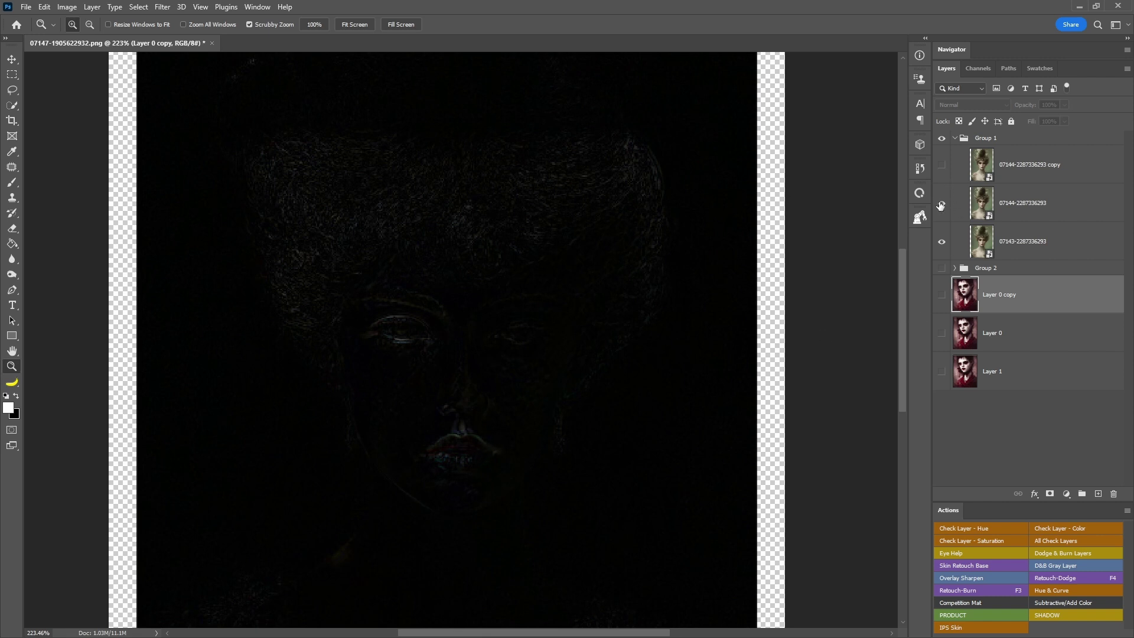
click(942, 169)
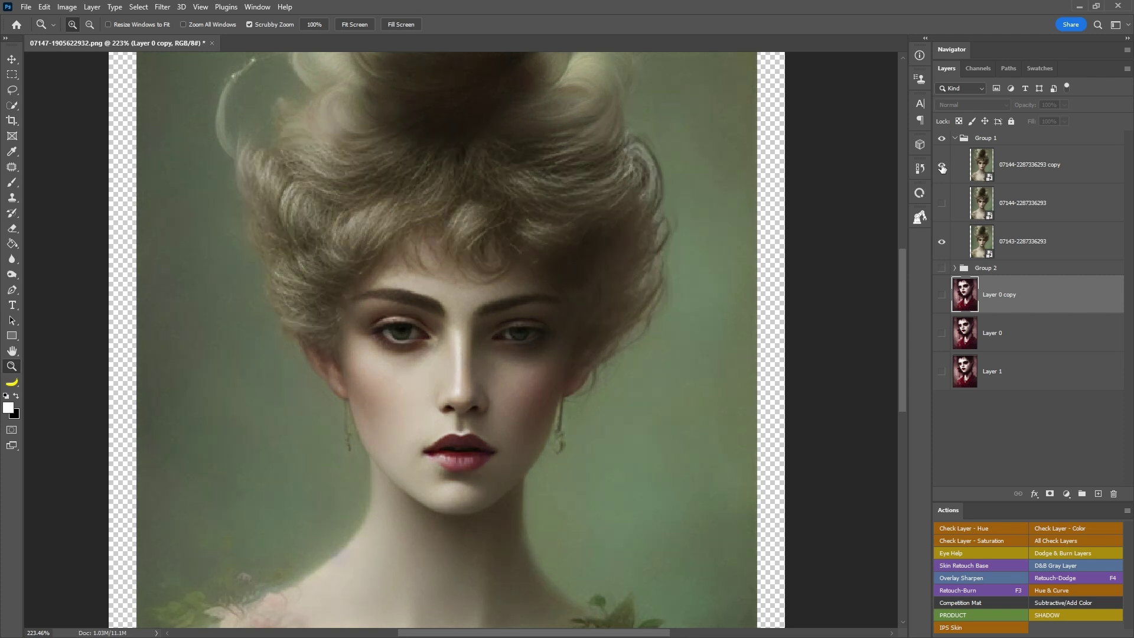
click(943, 168)
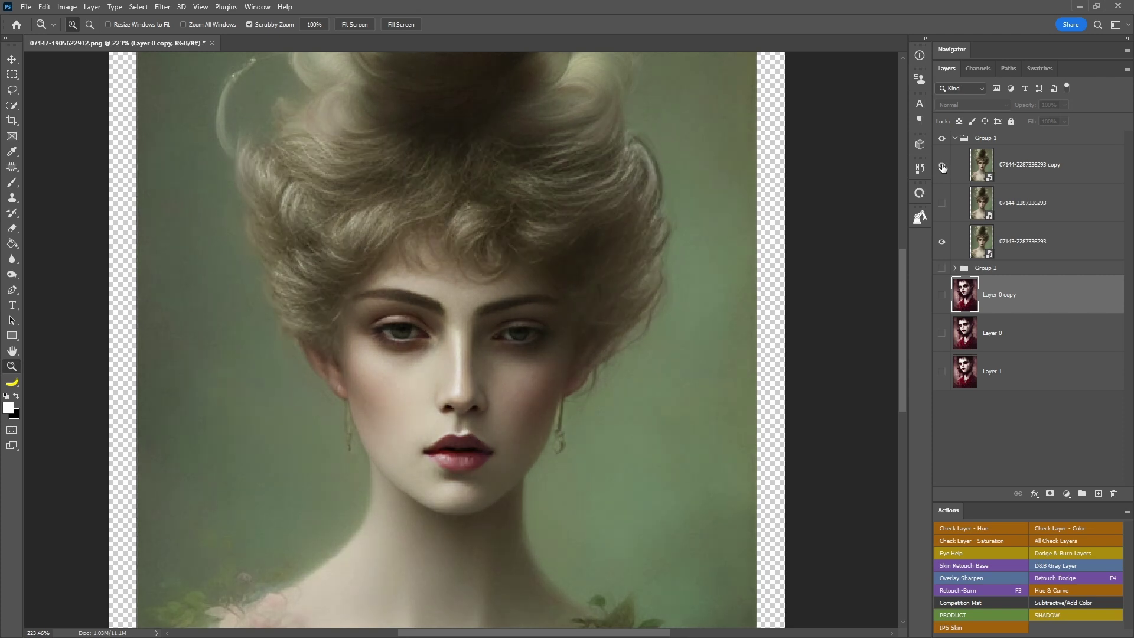
click(943, 168)
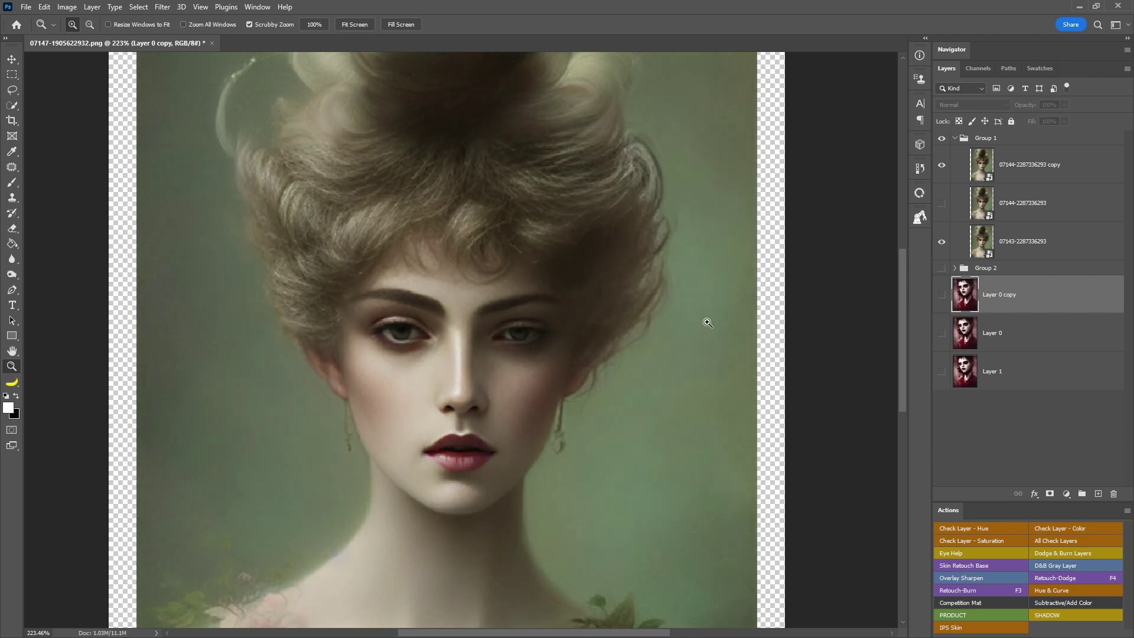
double_click(12, 351)
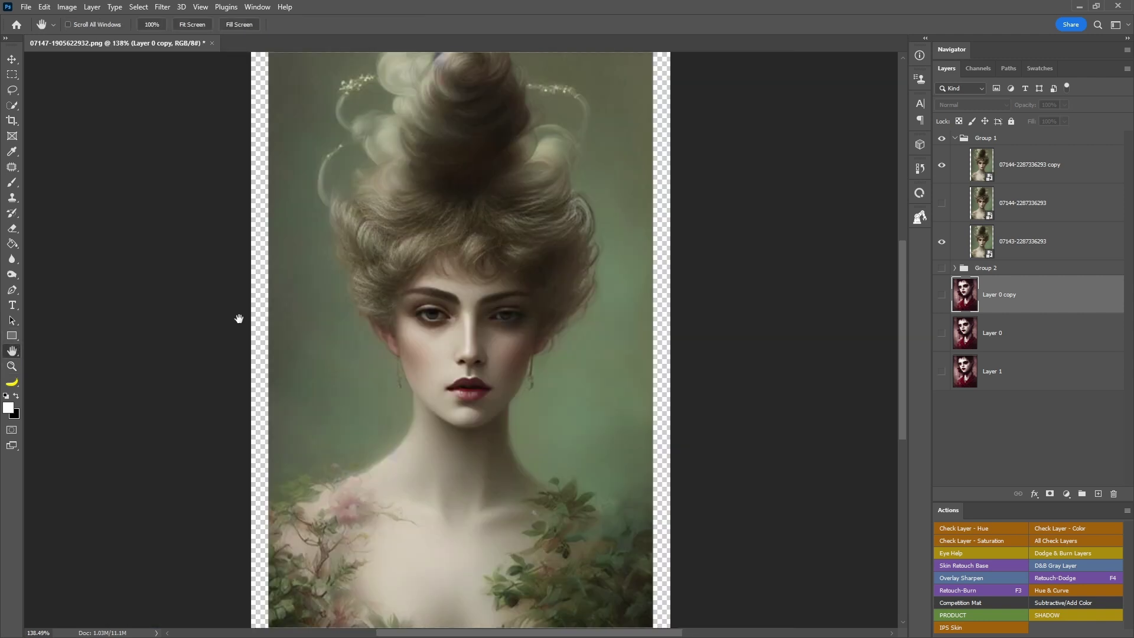
click(1080, 7)
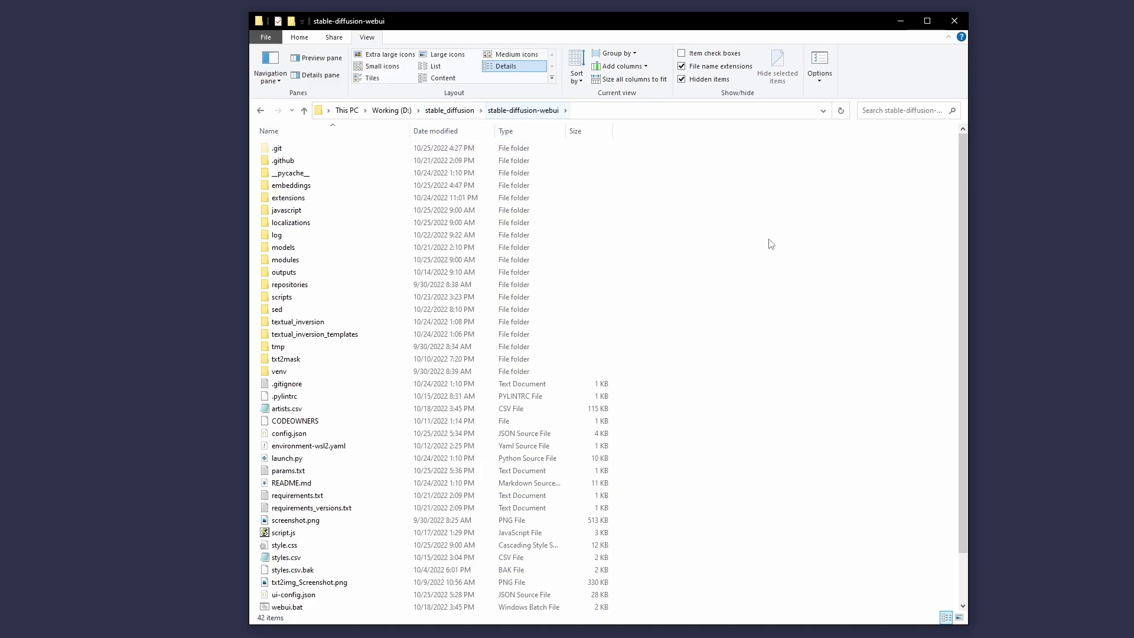
- Go to models\Stable-diffusion and take the v1-5-pruned learning.ckpt file name
double_click(281, 250)
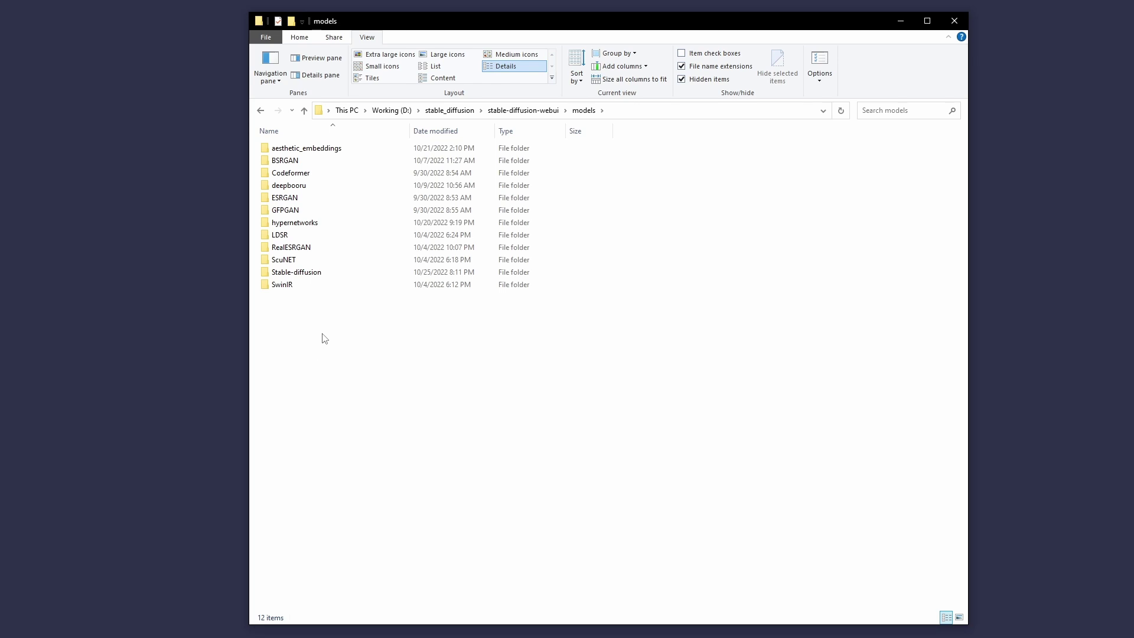
double_click(301, 274)
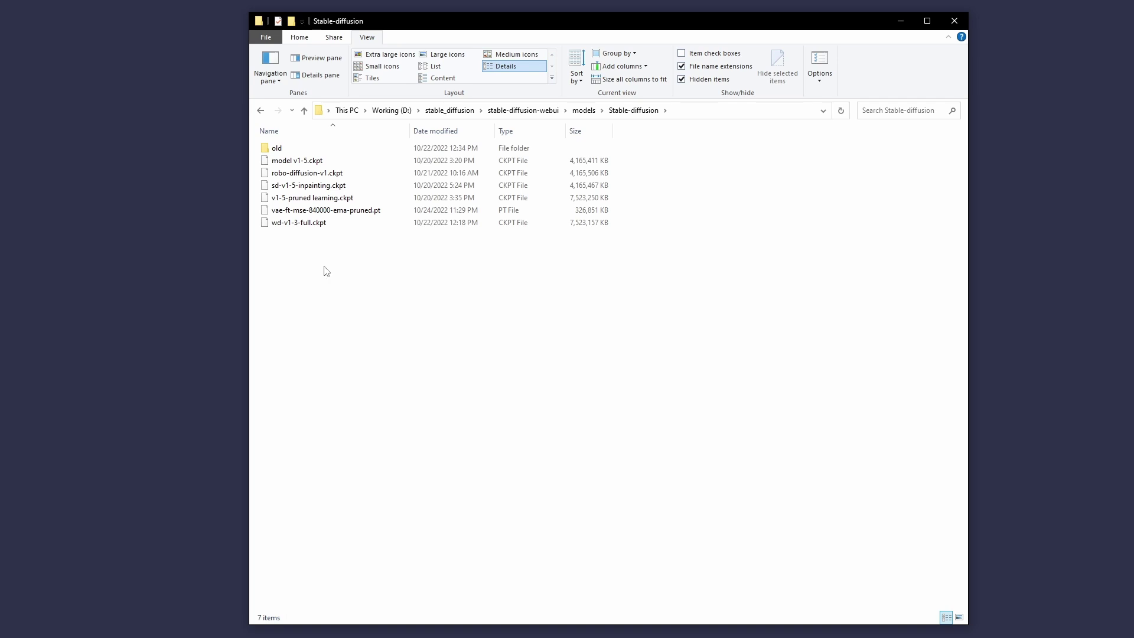
click(312, 200)
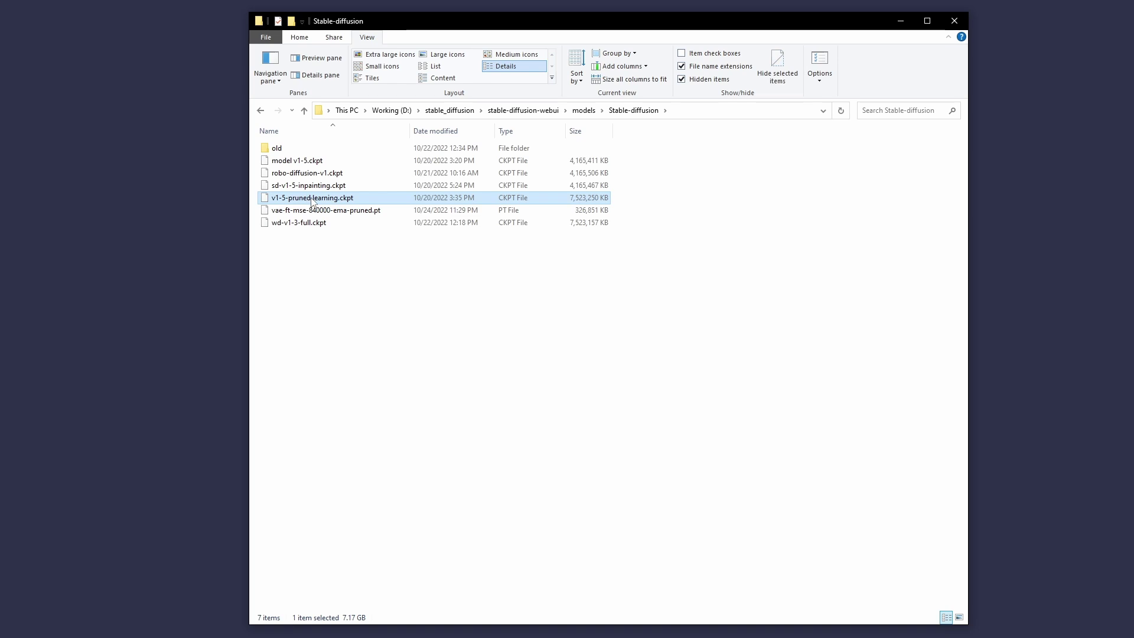
click(313, 200)
key(ctrl+c)
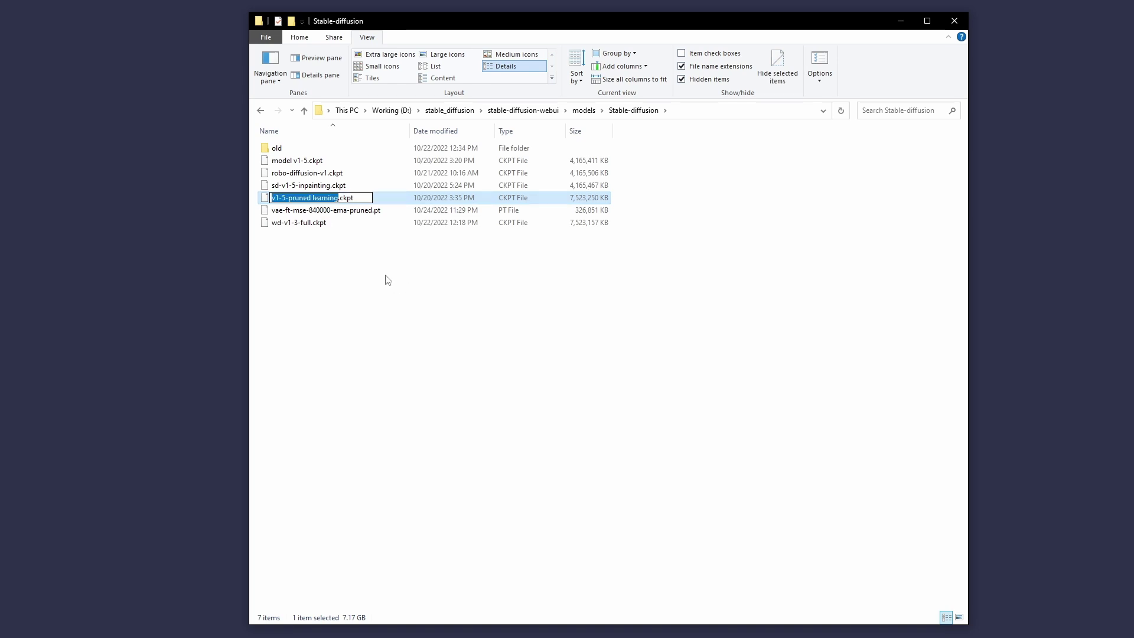
- Rename the VAE file to v1-5-pruned learning.vae.pt
click(388, 280)
click(335, 213)
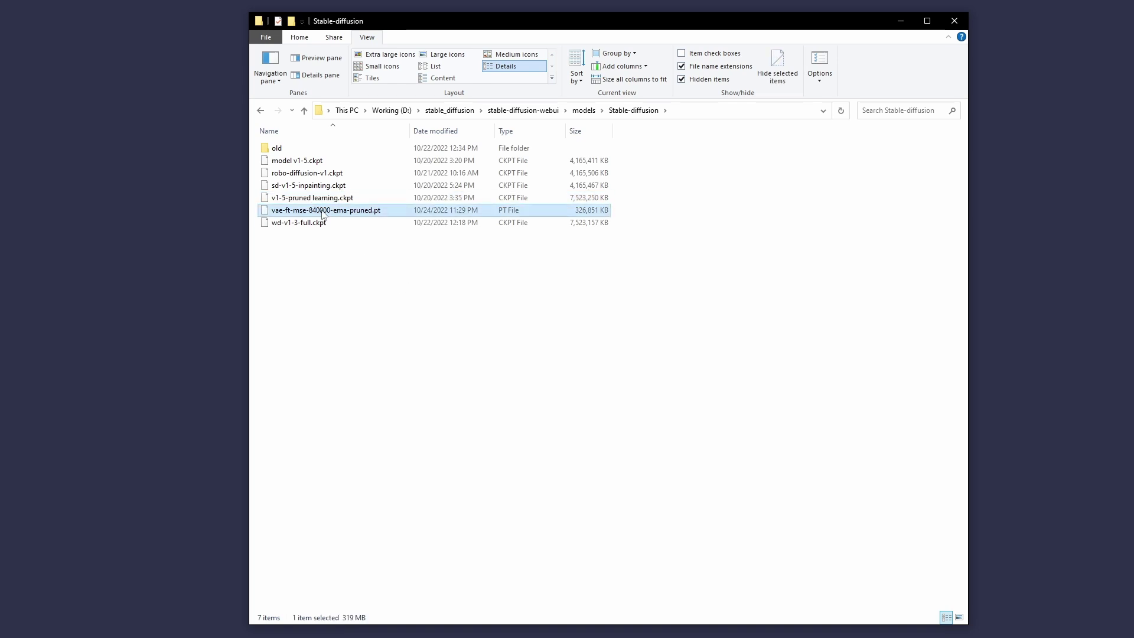
click(324, 214)
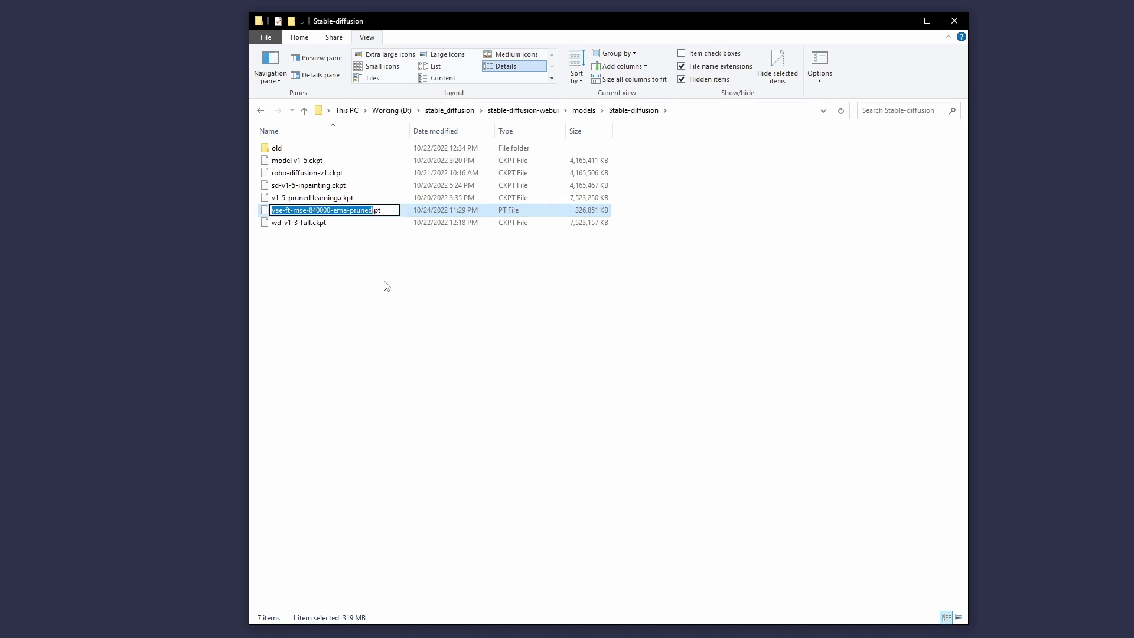
key(ctrl+v)
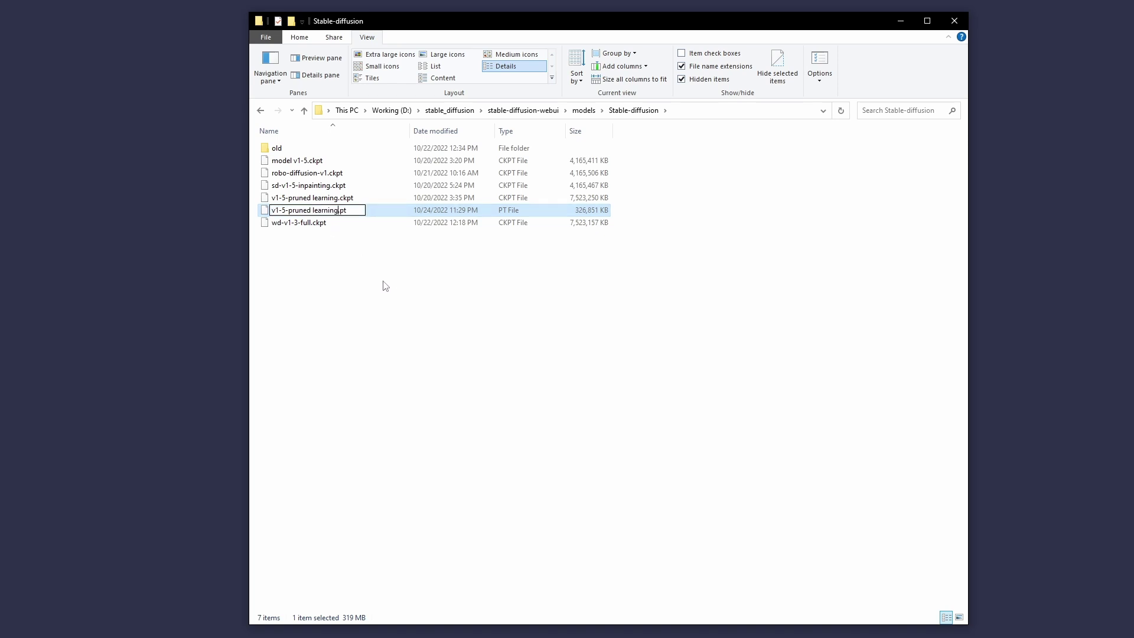
text(.vae)
key(Return)
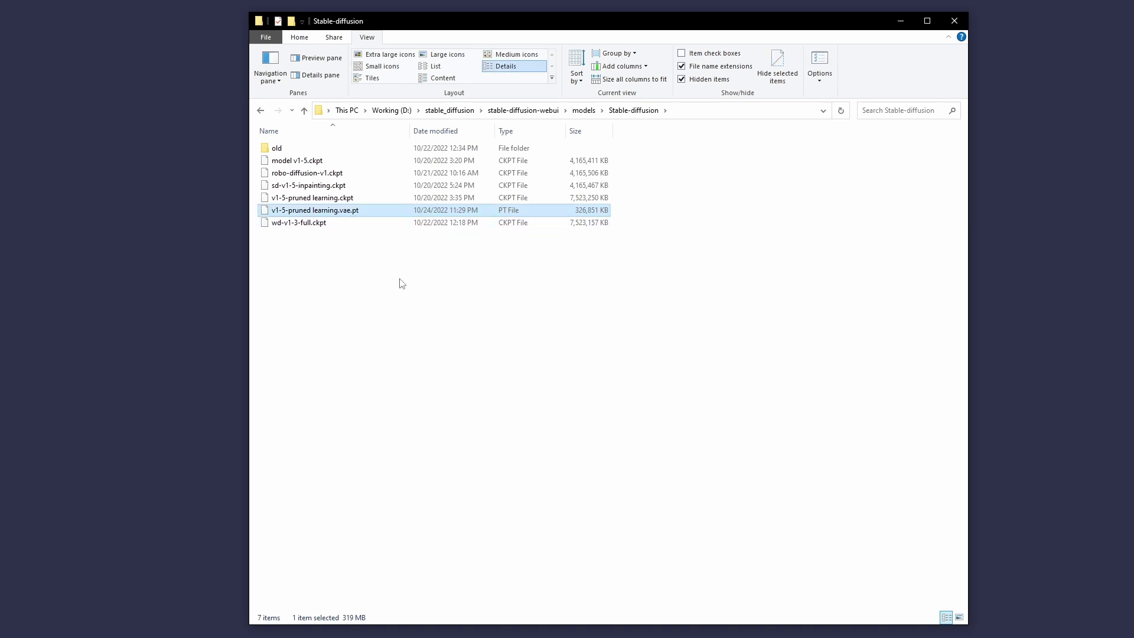
- Restore the VAE file's original name vae-ft-mse-840000-ema-pruned.pt
click(995, 314)
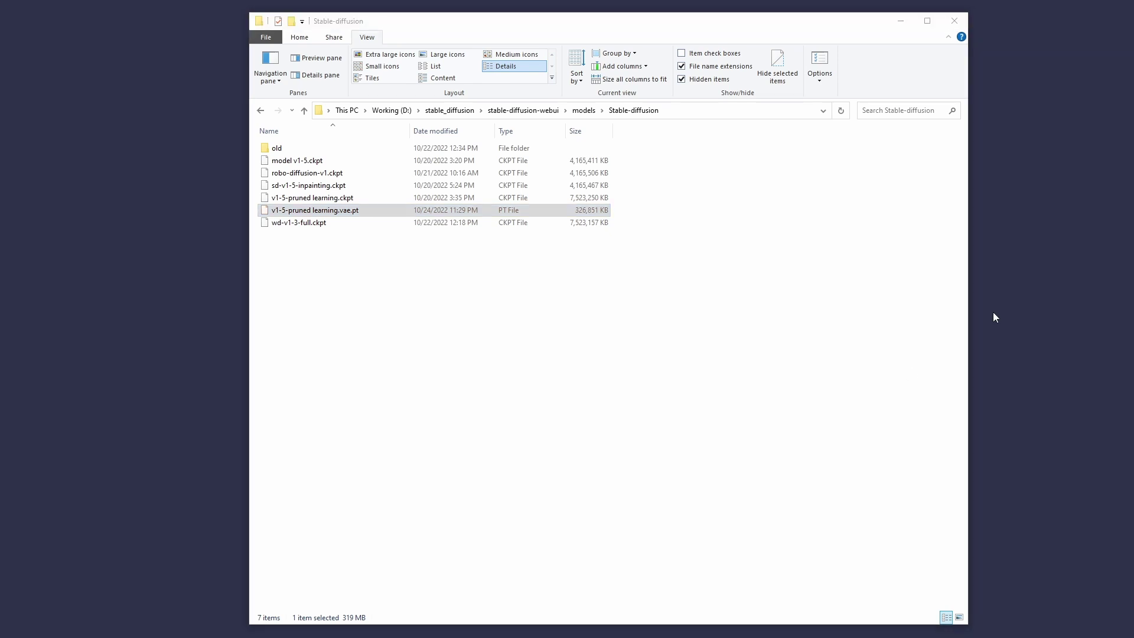
click(342, 214)
click(349, 216)
click(314, 214)
click(359, 277)
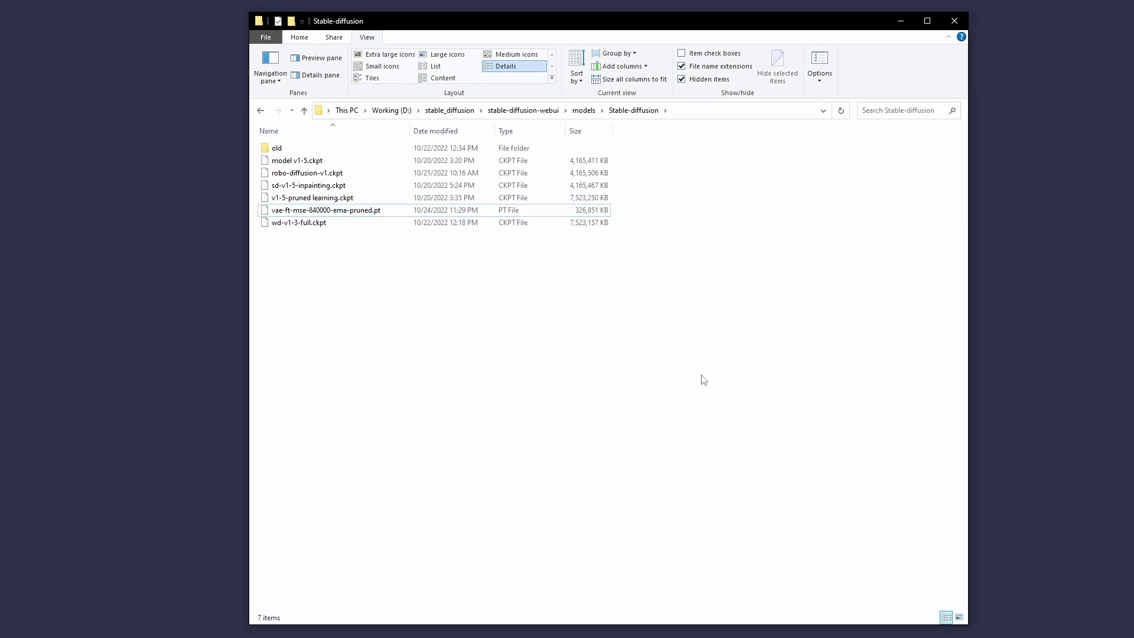
- Open webui-user.bat from the stable-diffusion-webui folder in Notepad for editing
click(532, 111)
click(330, 593)
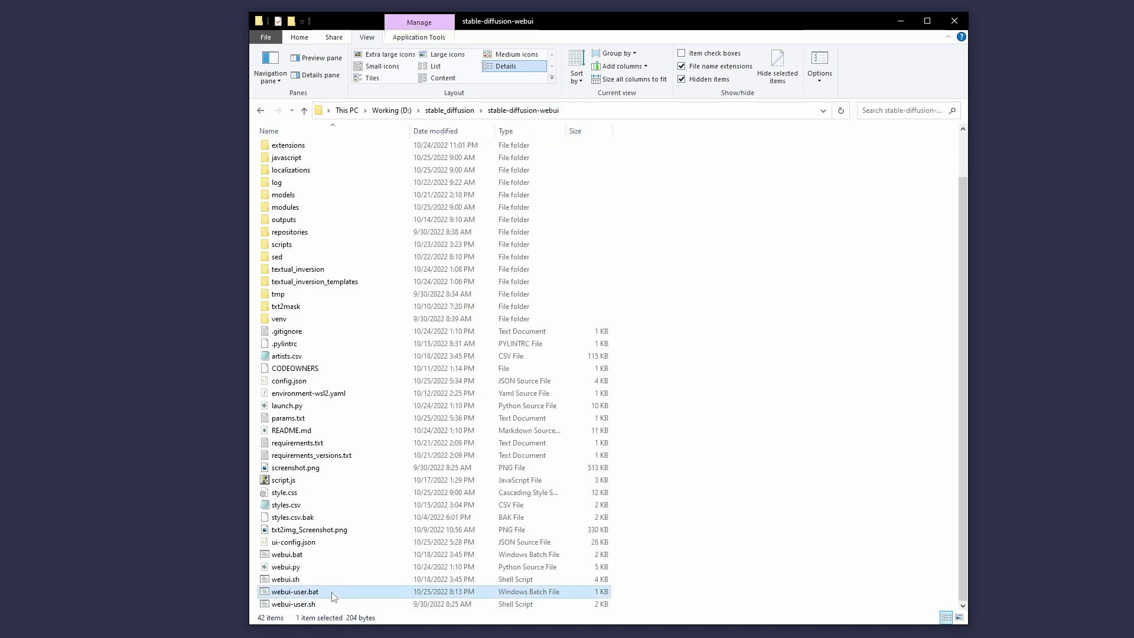
right_click(333, 596)
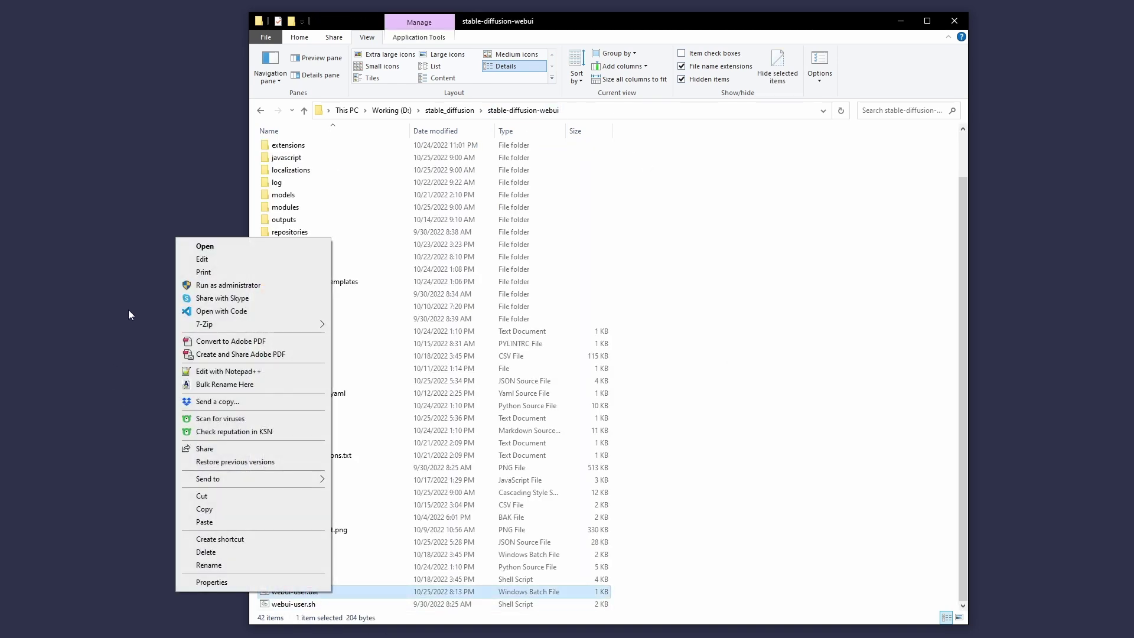
click(201, 260)
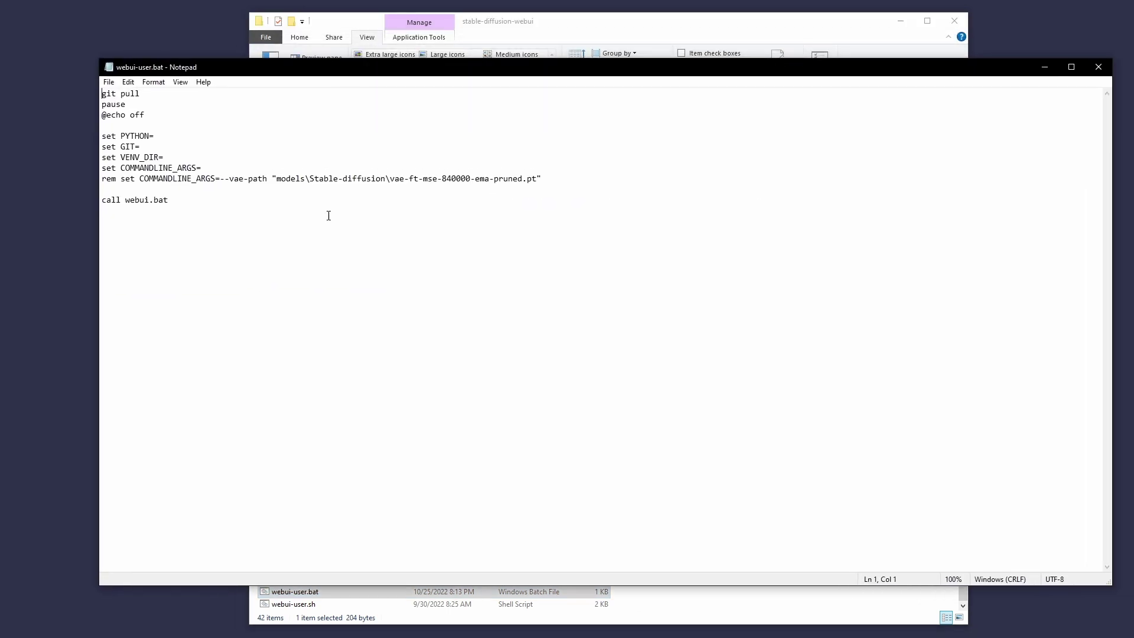
- Add 'rem' to the empty COMMANDLINE_ARGS line and remove it from the --vae-path line
drag(140, 106, 90, 85)
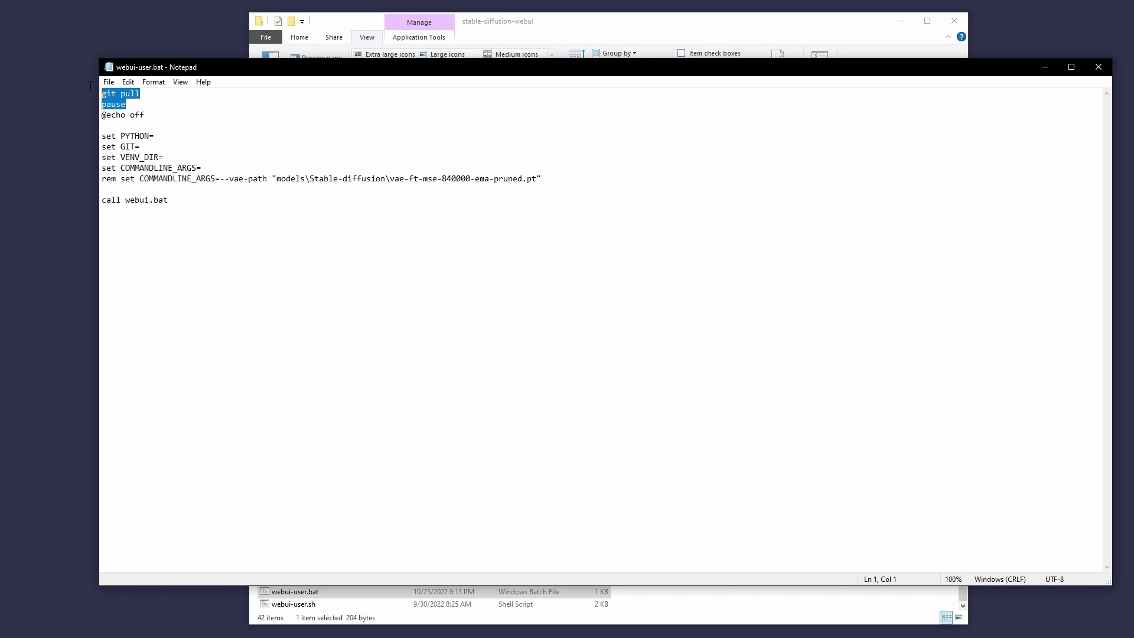
click(312, 225)
drag(218, 167, 104, 171)
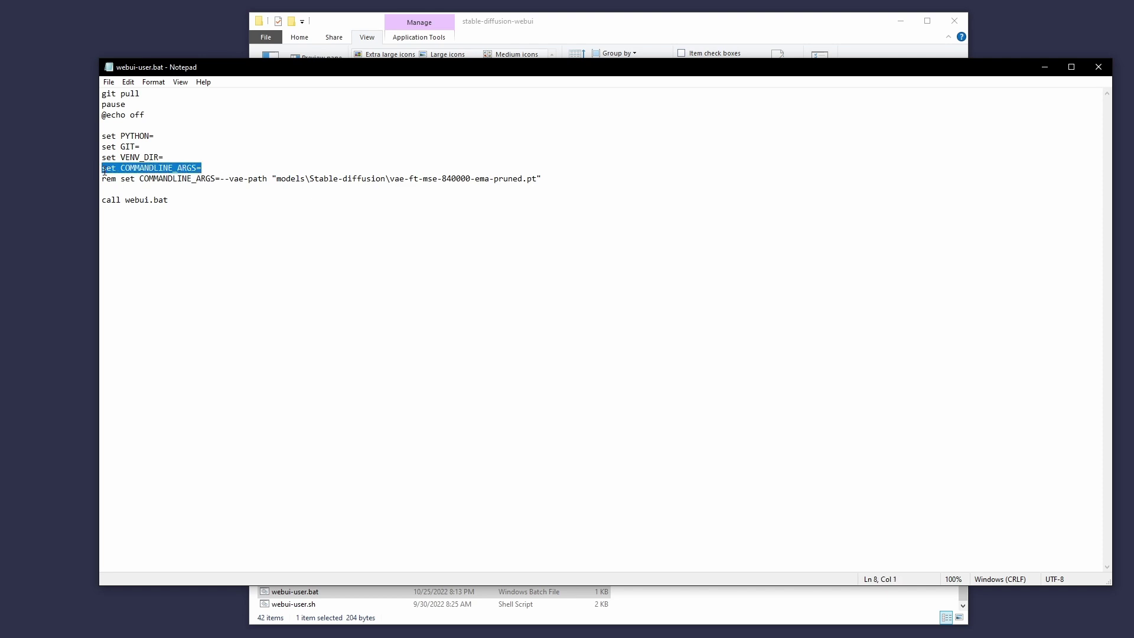
click(103, 168)
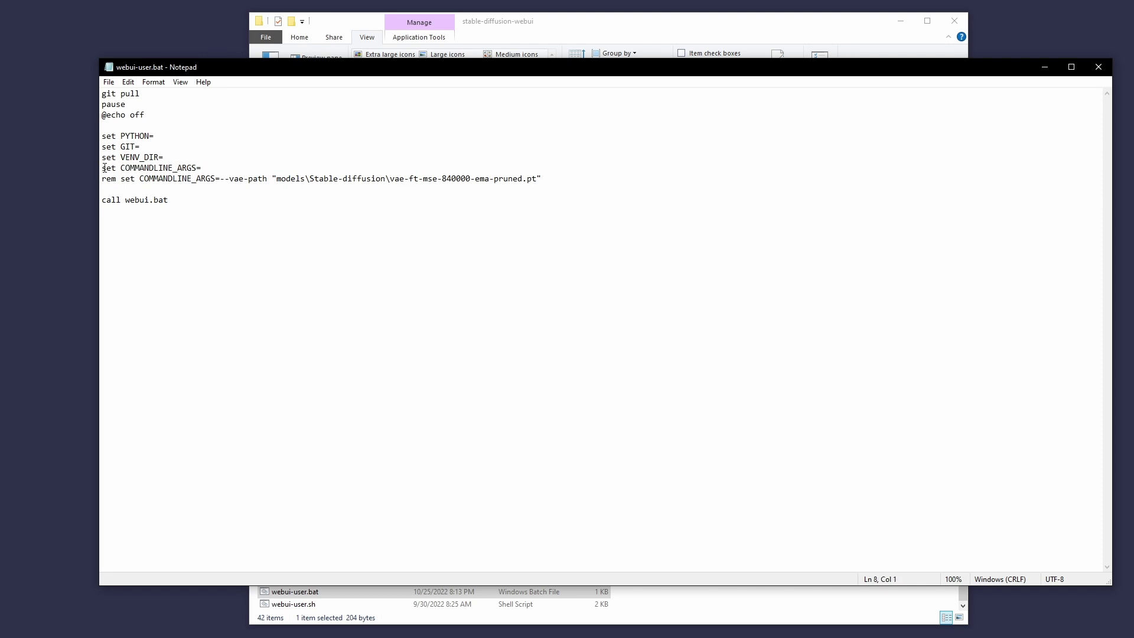
text(rem)
key(Down)
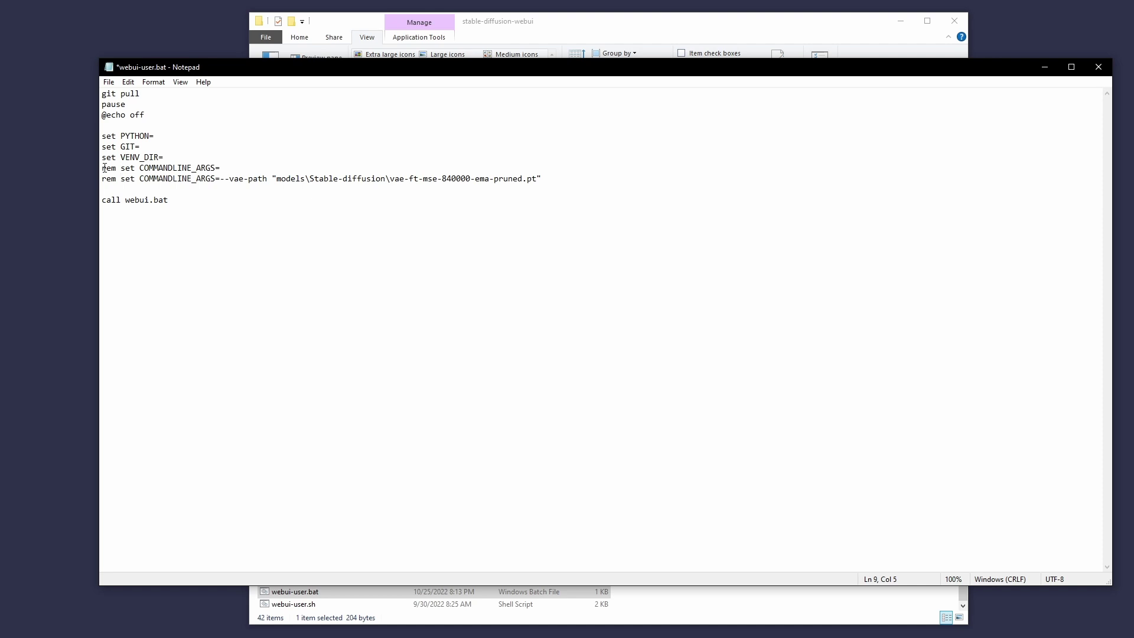
key(BackSpace)
key(BackSpace)
key(BackSpace)
key(BackSpace)
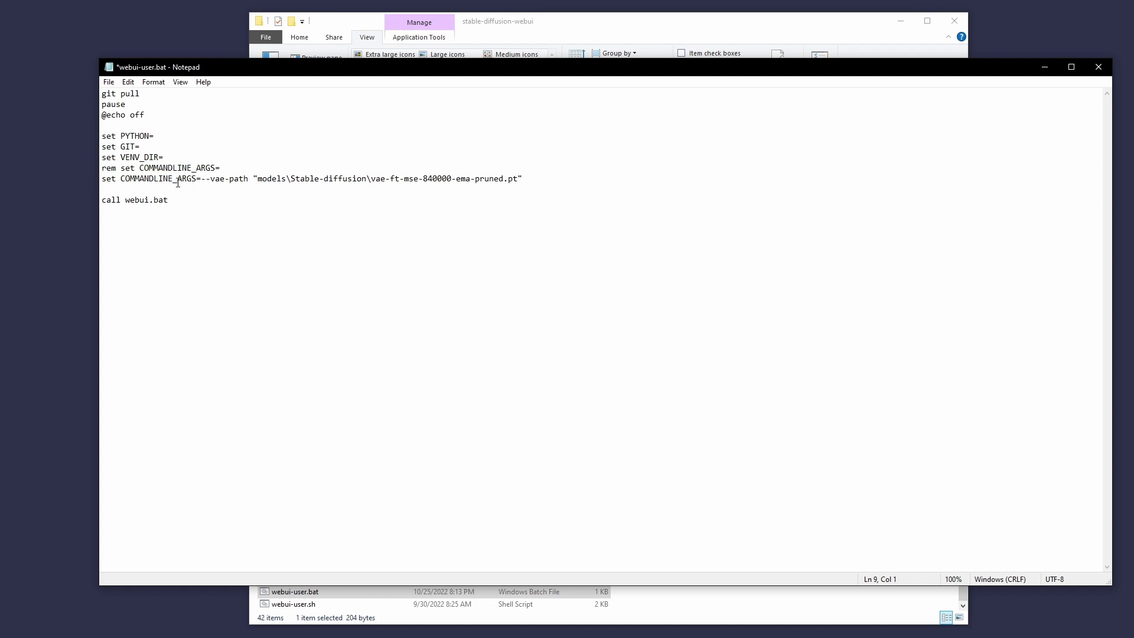
- Save webui-user.bat and check the quoted VAE path on the --vae-path line
click(109, 82)
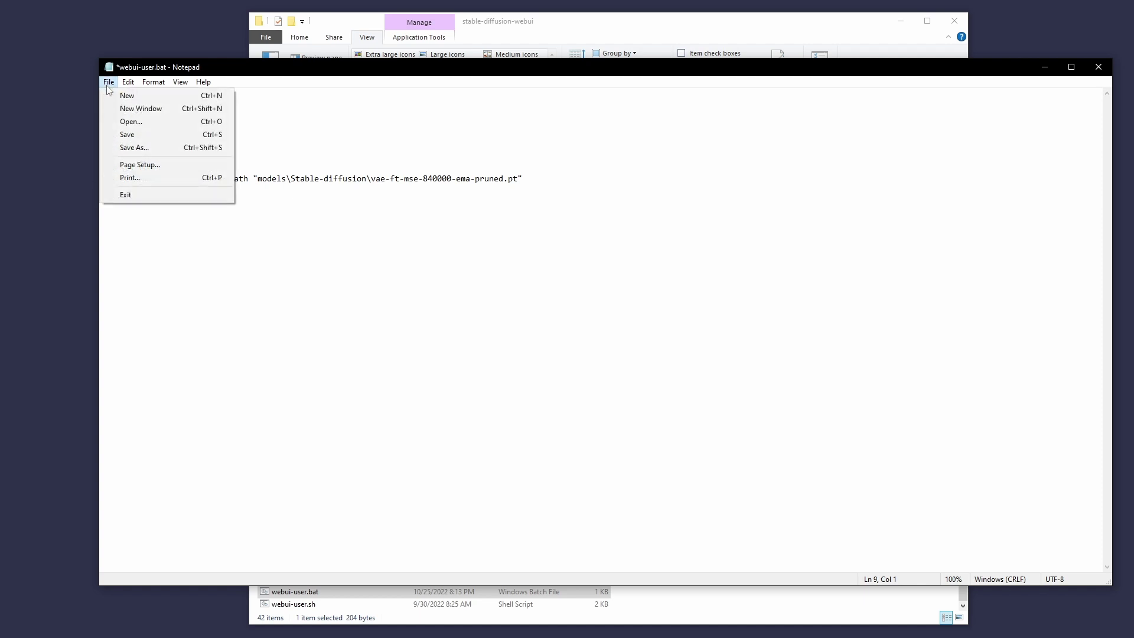
click(127, 134)
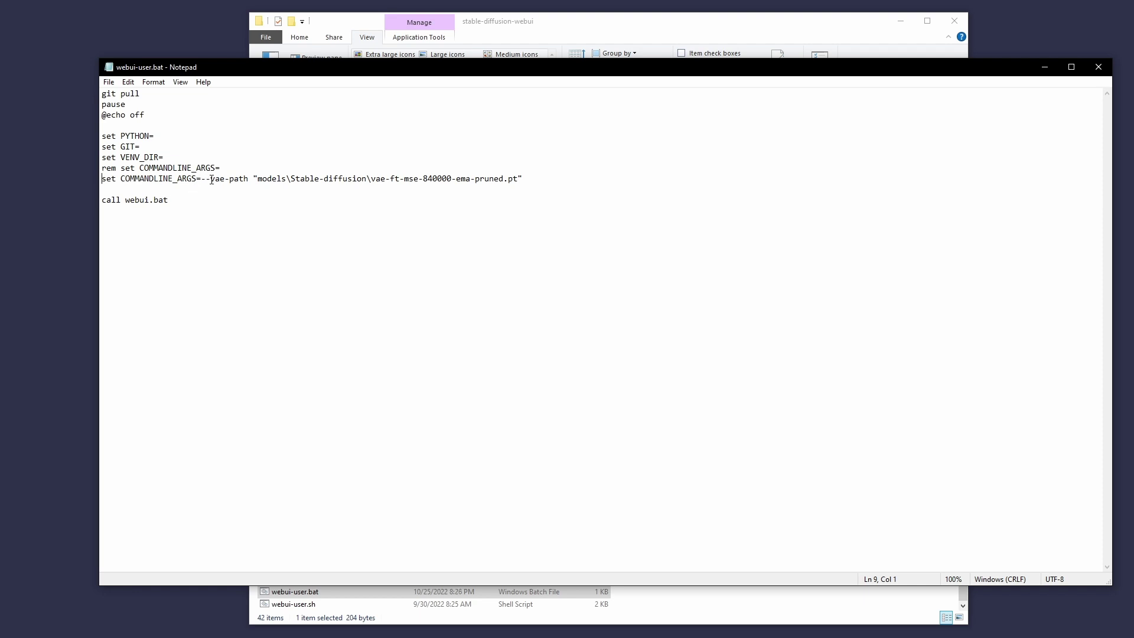
click(258, 179)
drag(260, 179, 102, 181)
click(522, 178)
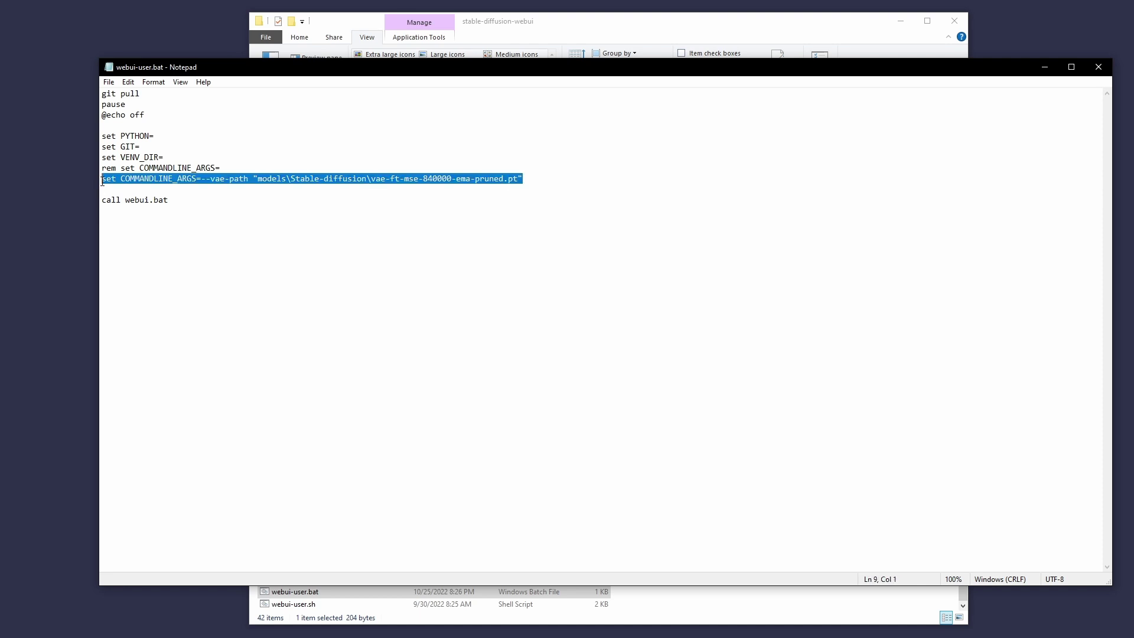
click(207, 206)
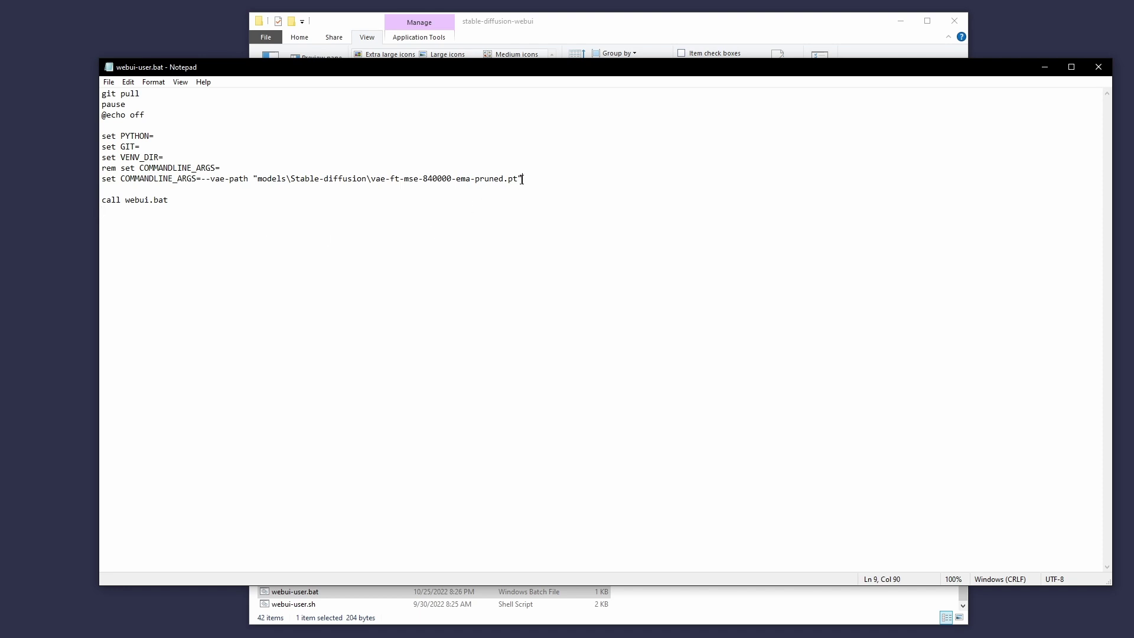
- Save webui-user.bat once more and close Notepad
click(382, 189)
click(109, 82)
click(122, 133)
click(1099, 66)
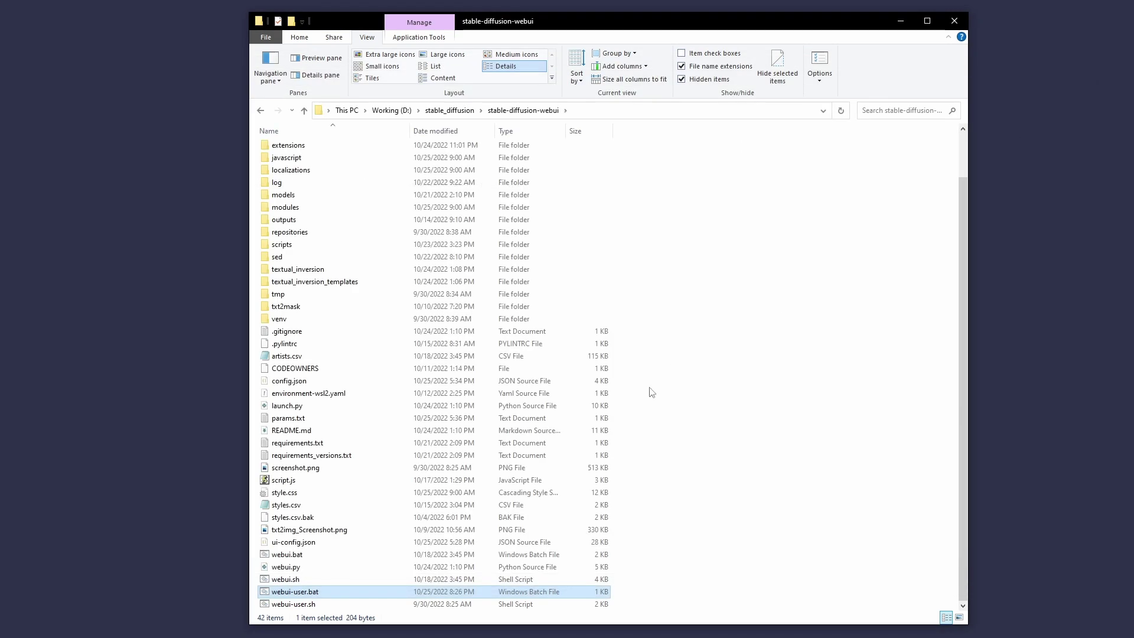
- Launch webui-user.bat, continue past the pause, and watch the console start with --vae-path
double_click(374, 593)
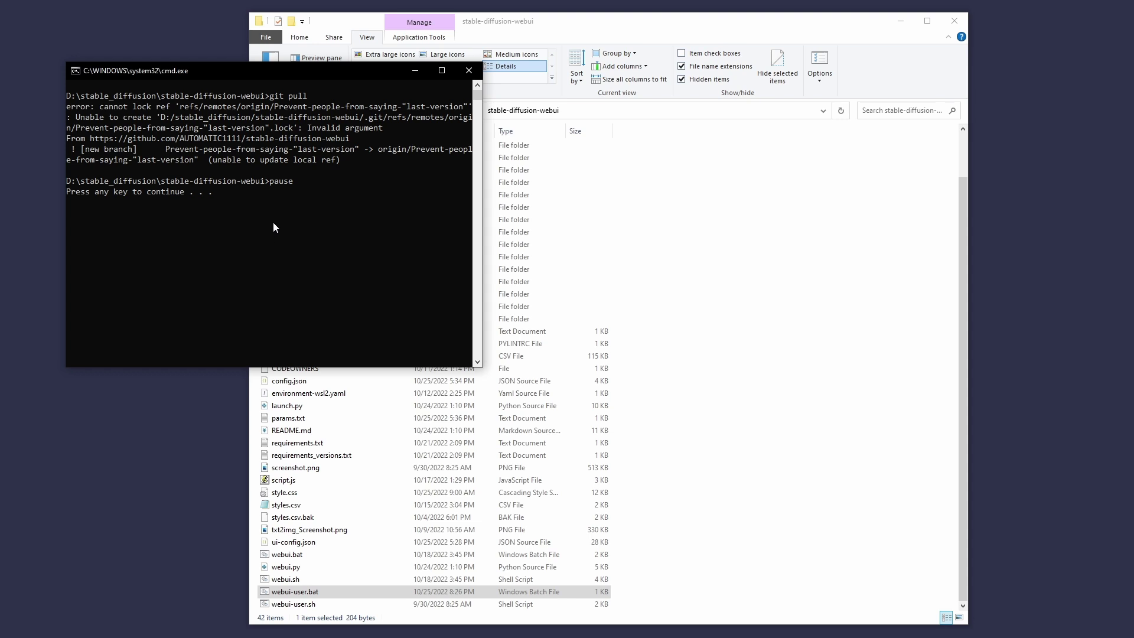
key(Return)
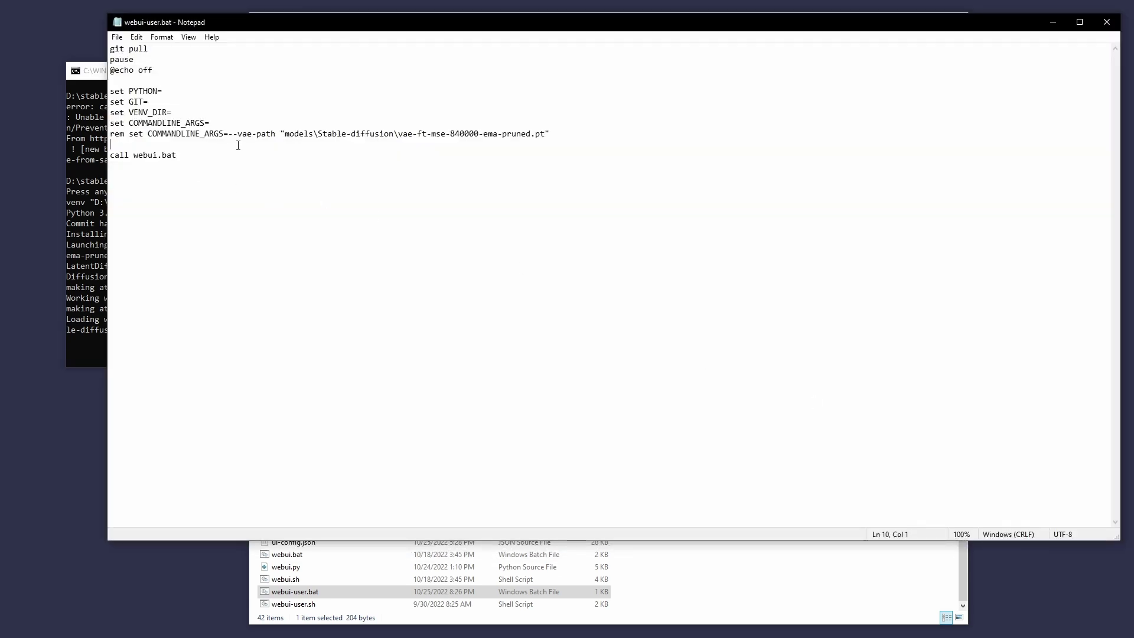
drag(228, 134, 576, 137)
click(1052, 22)
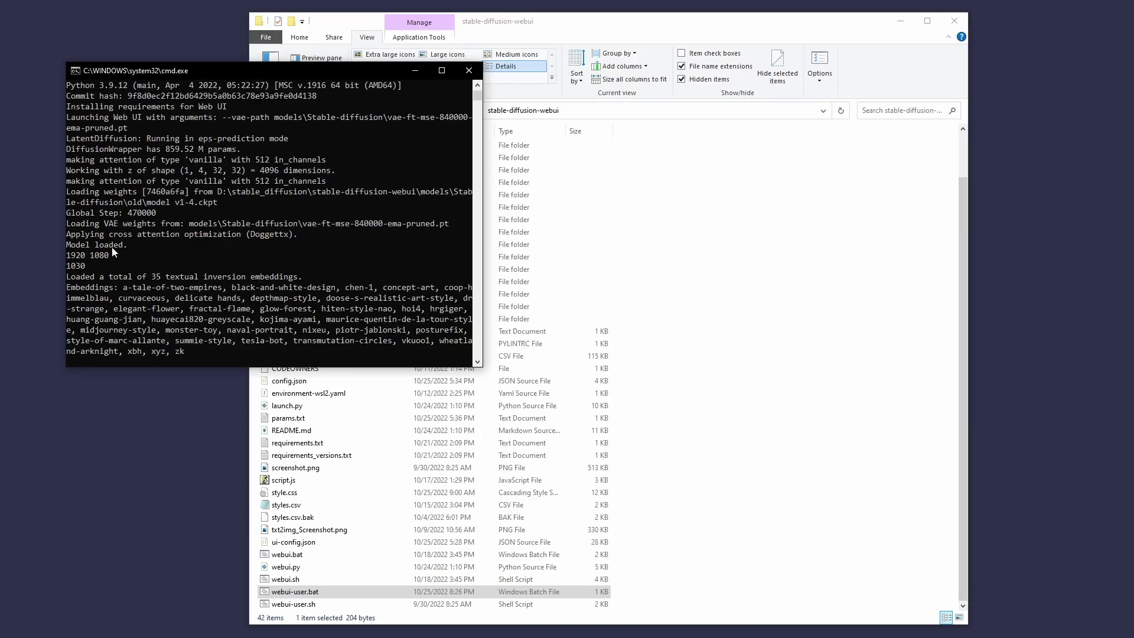
- Confirm the log's Loading VAE weights line for vae-ft-mse-840000-ema-pruned.pt, then return to File Explorer
scroll(85, 214, up, 1)
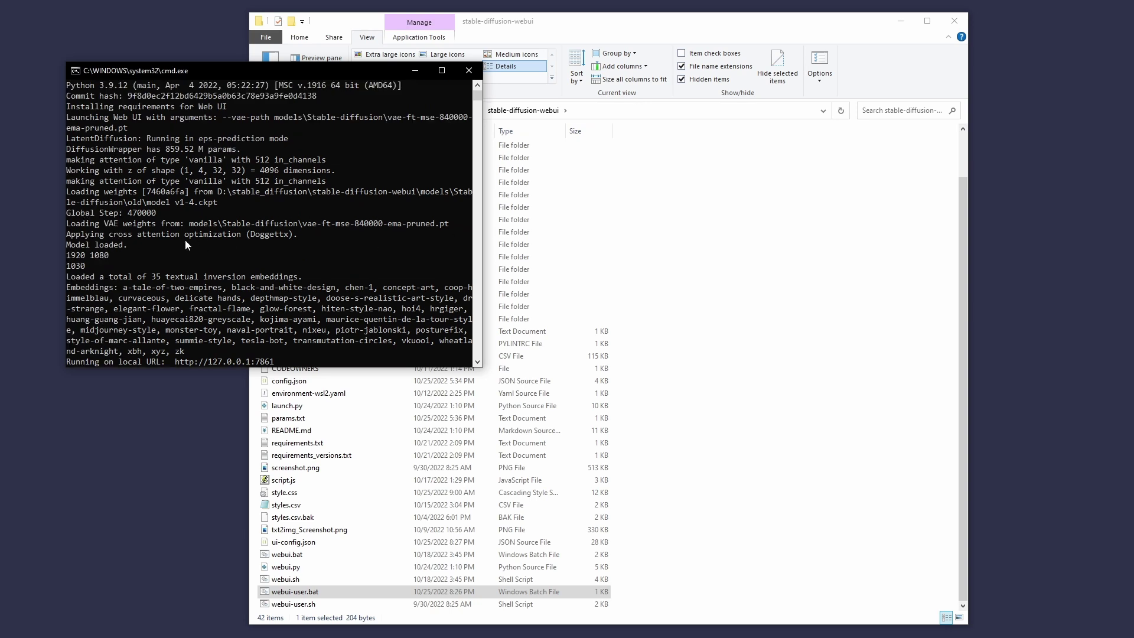
double_click(232, 228)
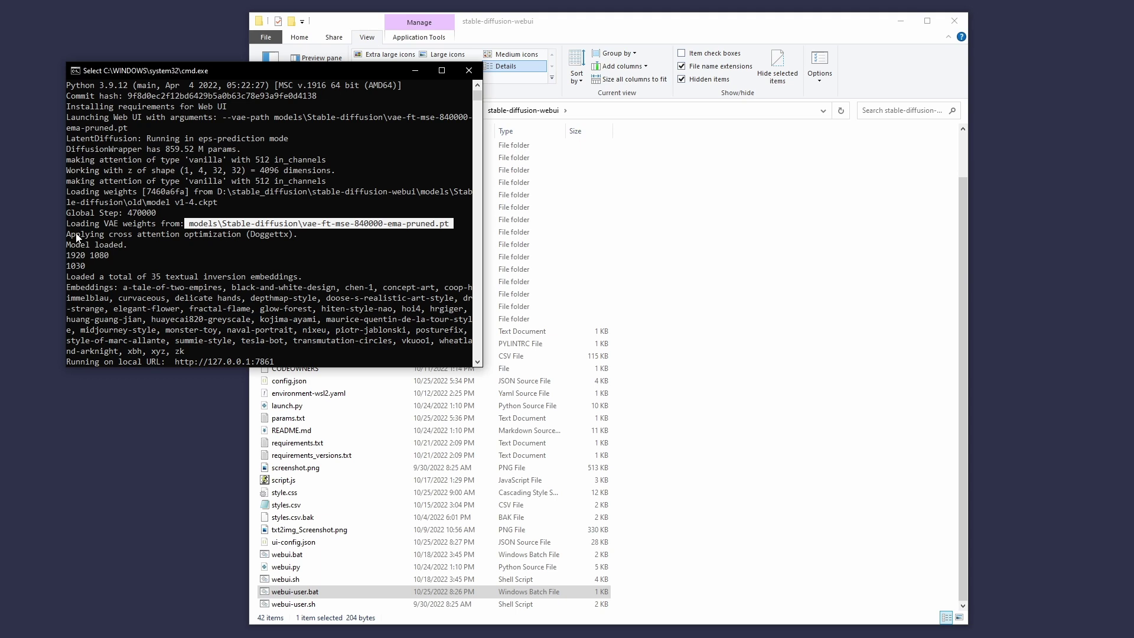
drag(70, 228, 450, 232)
click(428, 259)
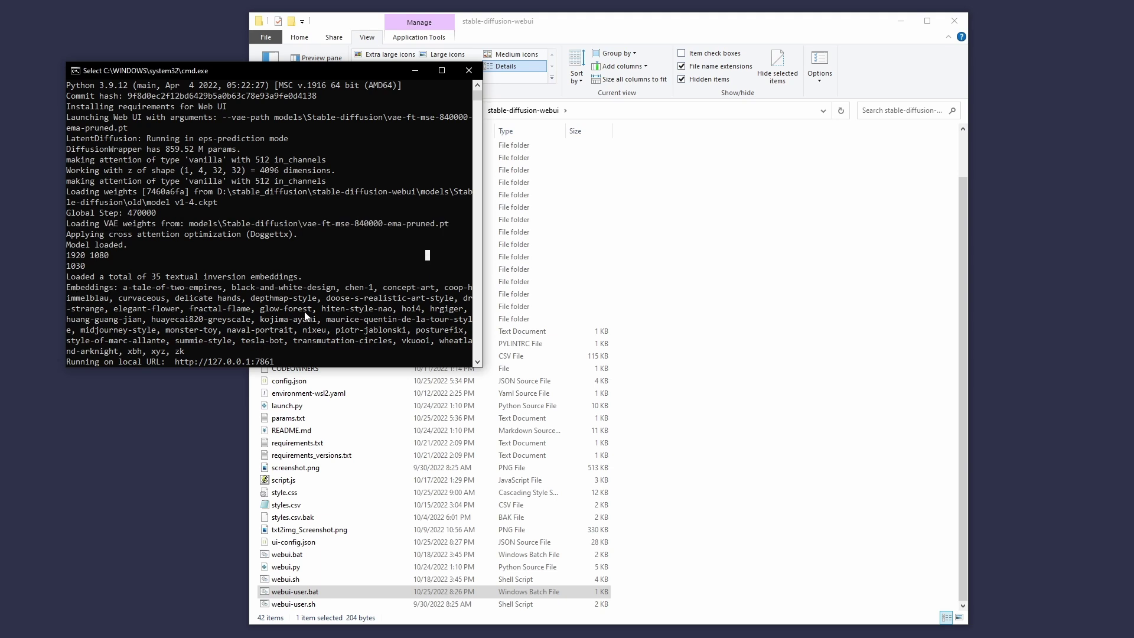
drag(364, 74, 359, 88)
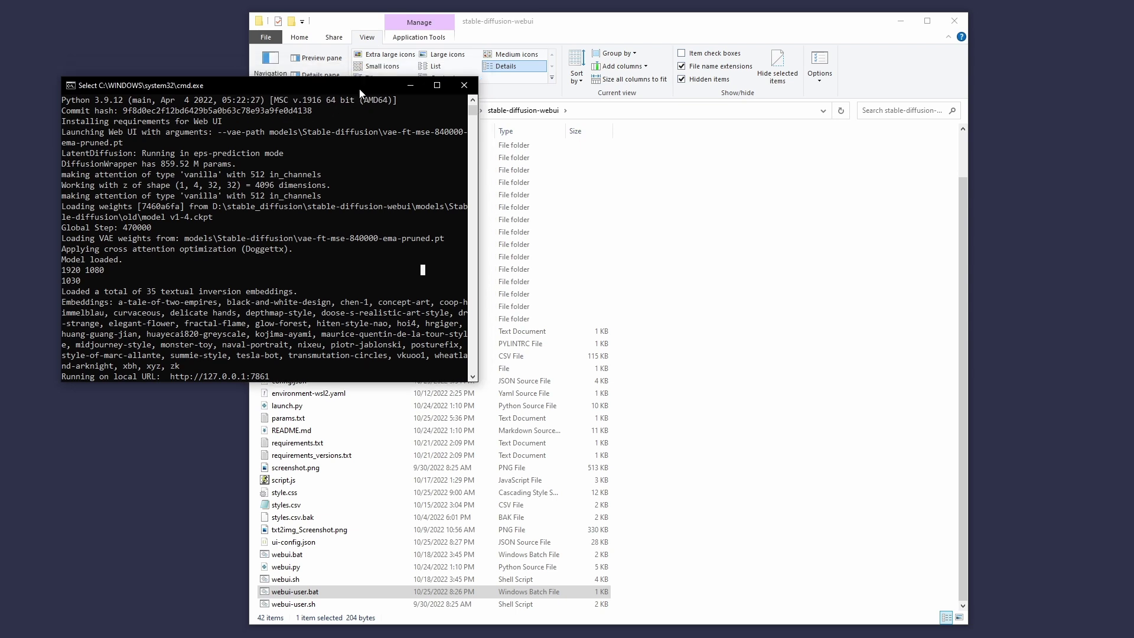
click(817, 332)
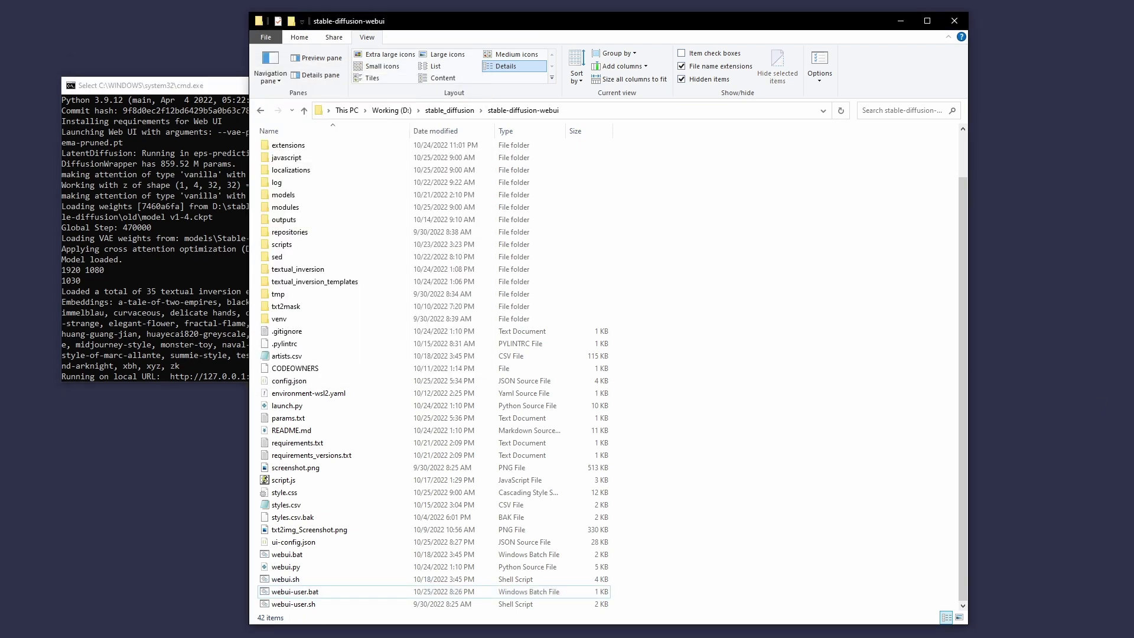